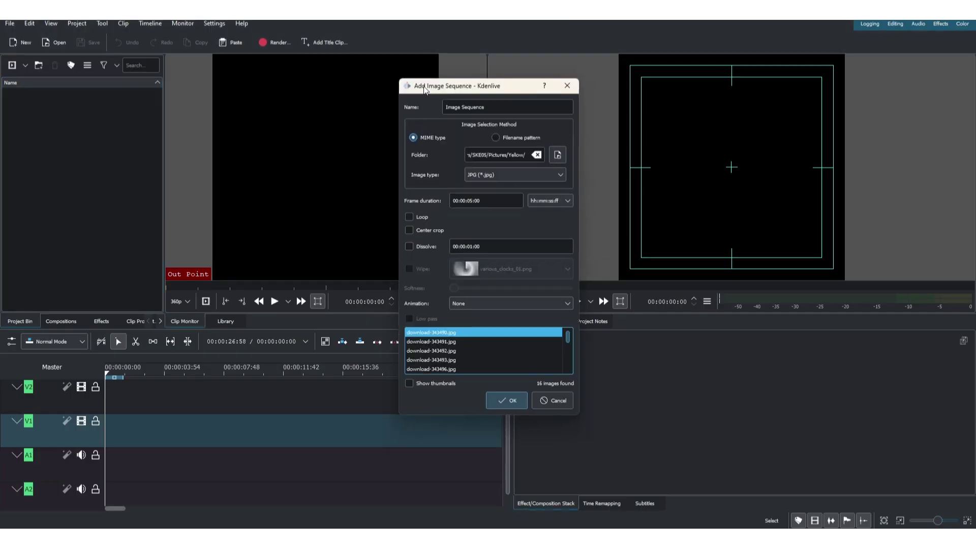
Add the SQ folder's JPG images as an image sequence clip and place it on track V1
click(552, 148)
click(789, 342)
click(554, 169)
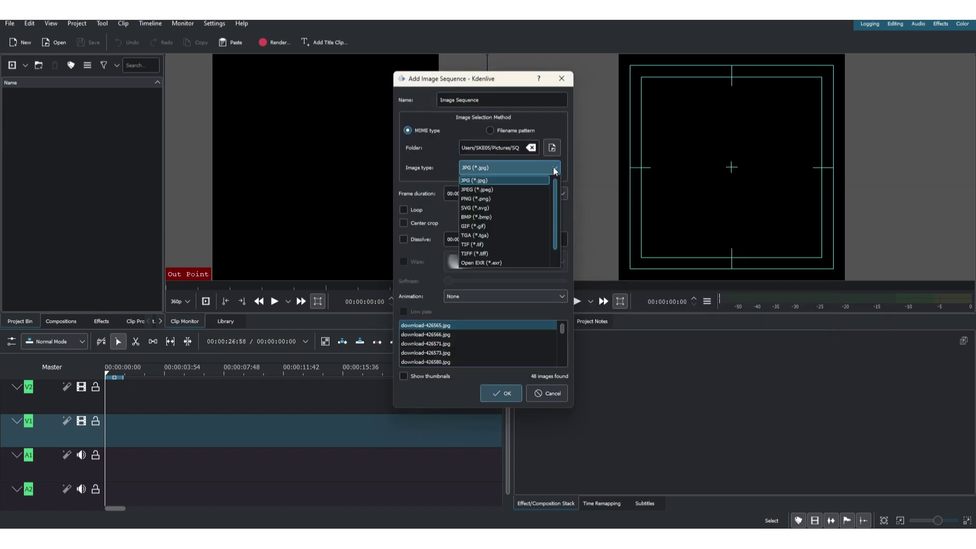
click(473, 180)
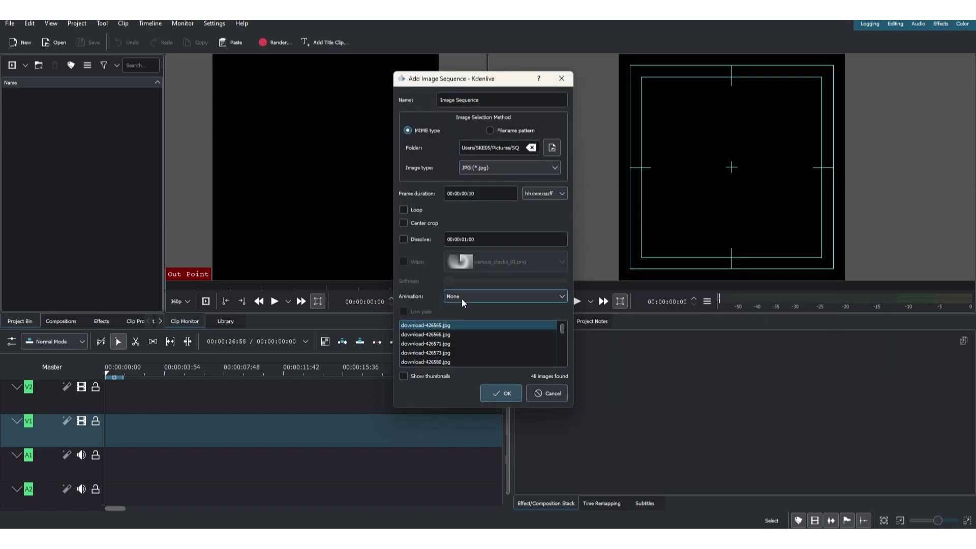
click(500, 393)
drag(25, 98, 114, 430)
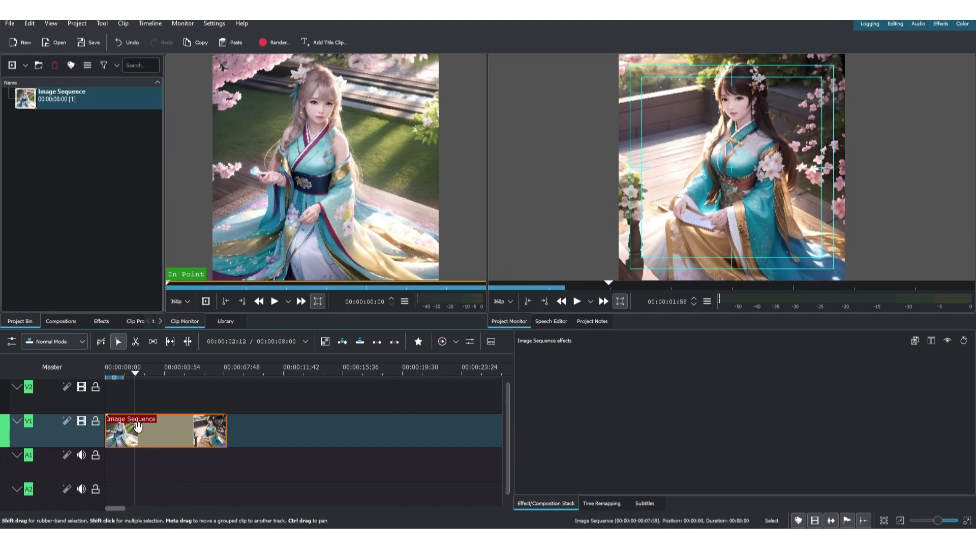
Apply the Lift/gamma/gain color correction effect to the image sequence clip on V1
click(101, 321)
click(9, 153)
scroll(76, 203, down, 5)
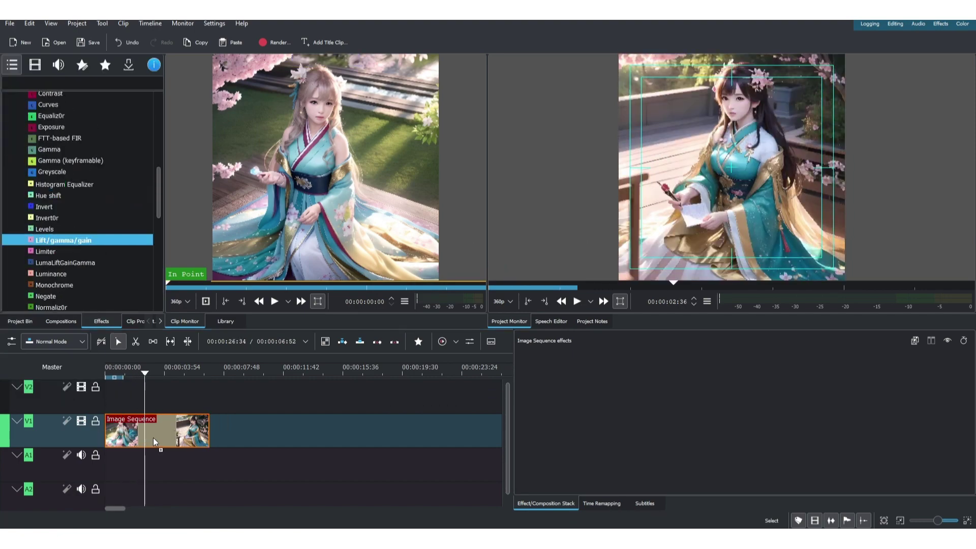
drag(63, 240, 152, 431)
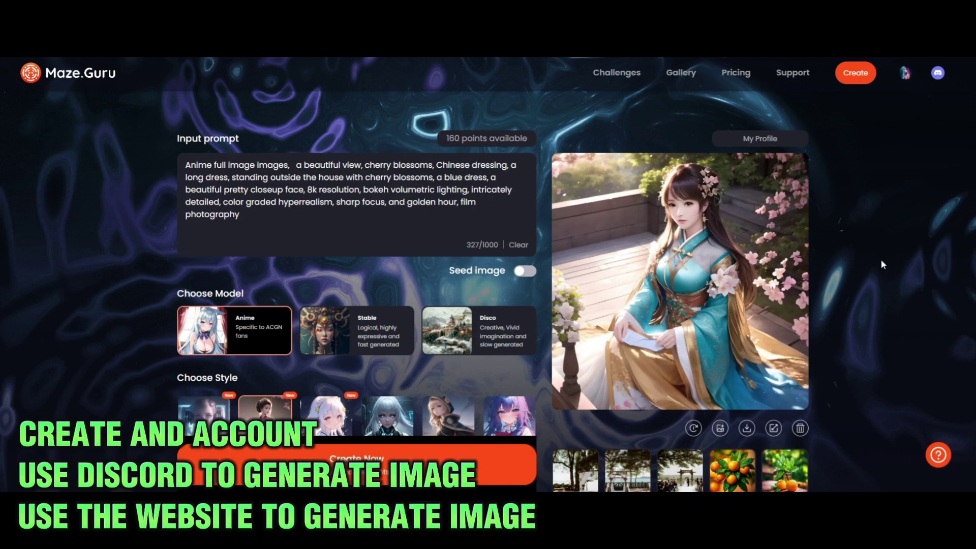
Use the generated blue-dress cherry-blossom girl picture as the seed image
scroll(880, 258, down, 12)
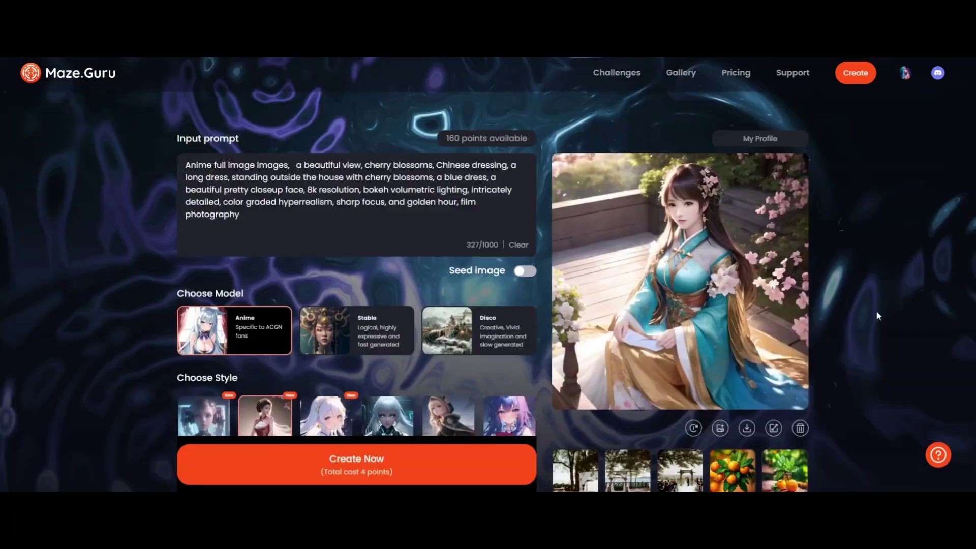
scroll(739, 252, down, 1)
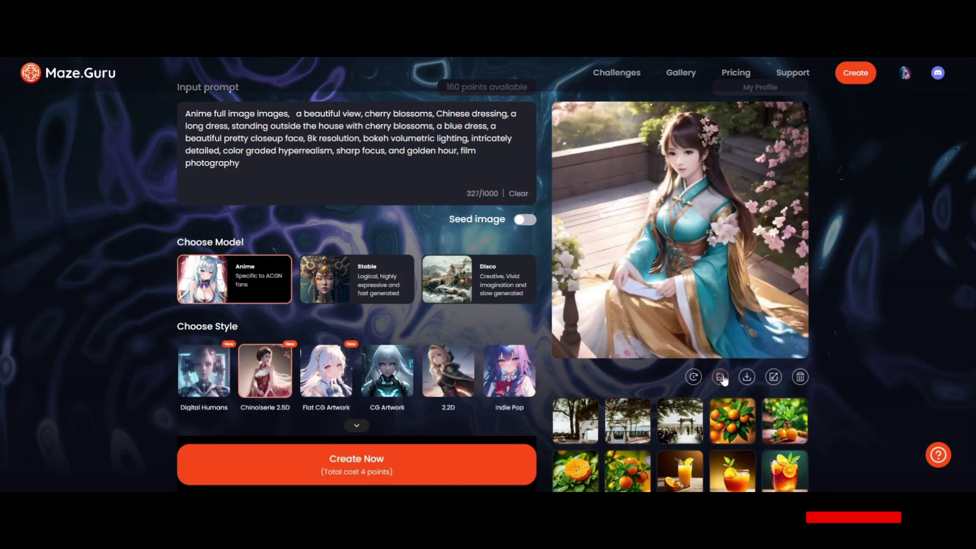
click(524, 219)
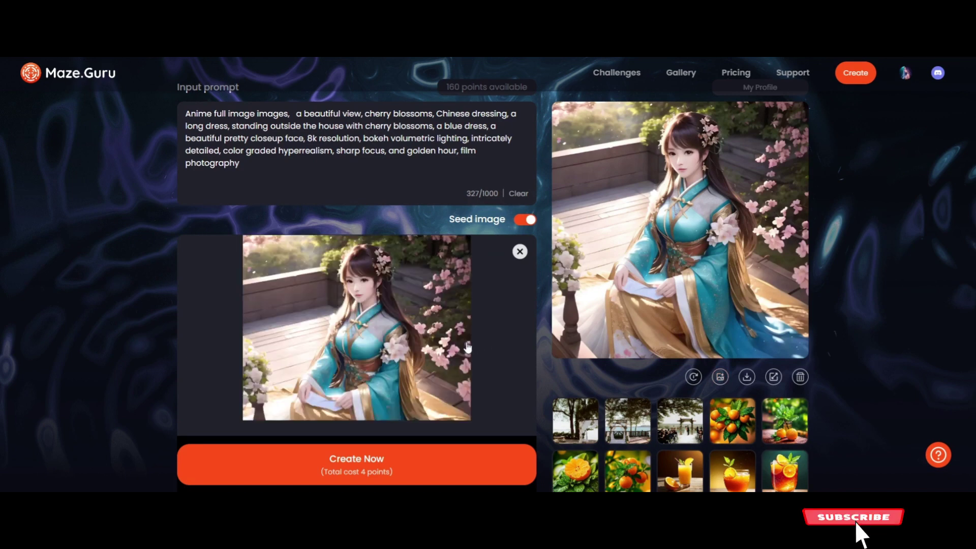
Set the seed image's Creativity slider to 65%
scroll(468, 348, down, 2)
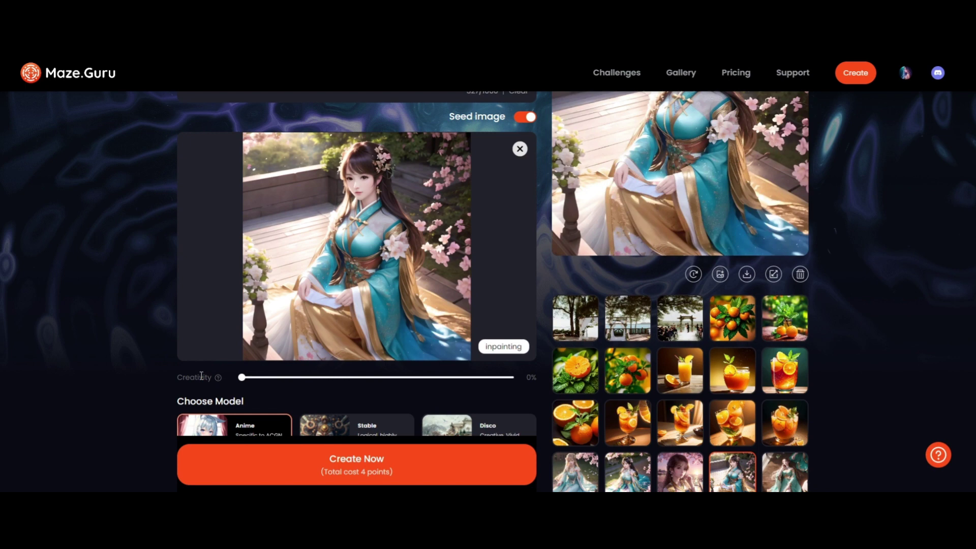
mouse_move(242, 382)
drag(246, 382, 419, 376)
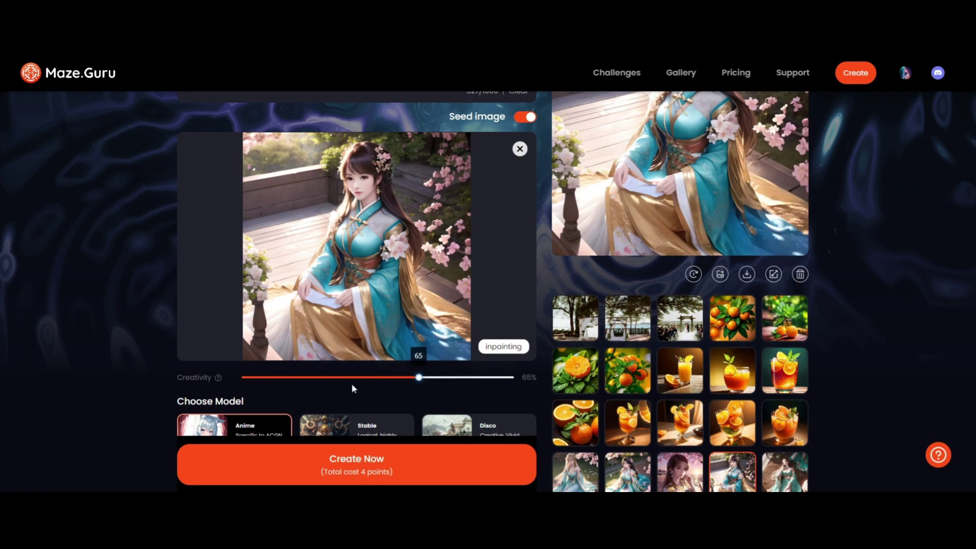
scroll(352, 385, down, 3)
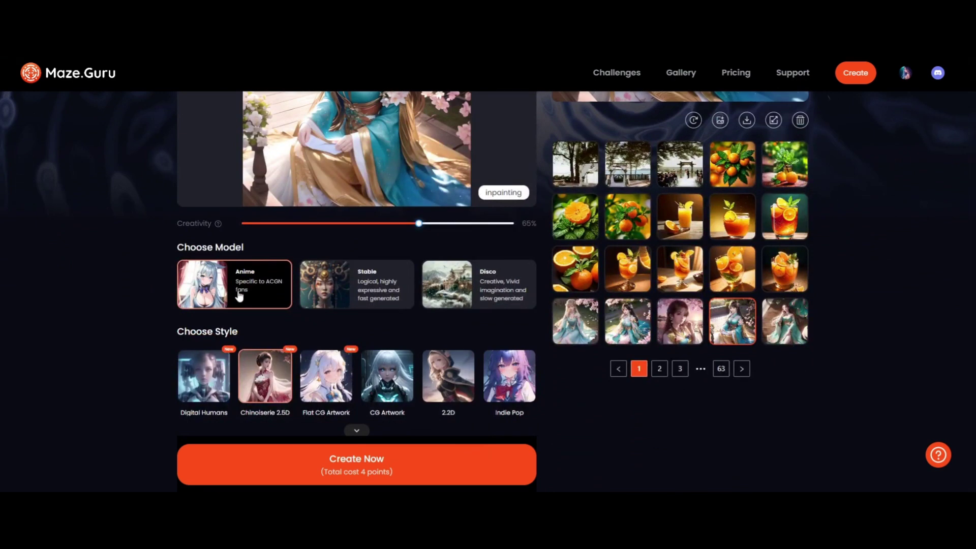
Choose Ruu as the artist style under Choose Artist
scroll(239, 295, up, 2)
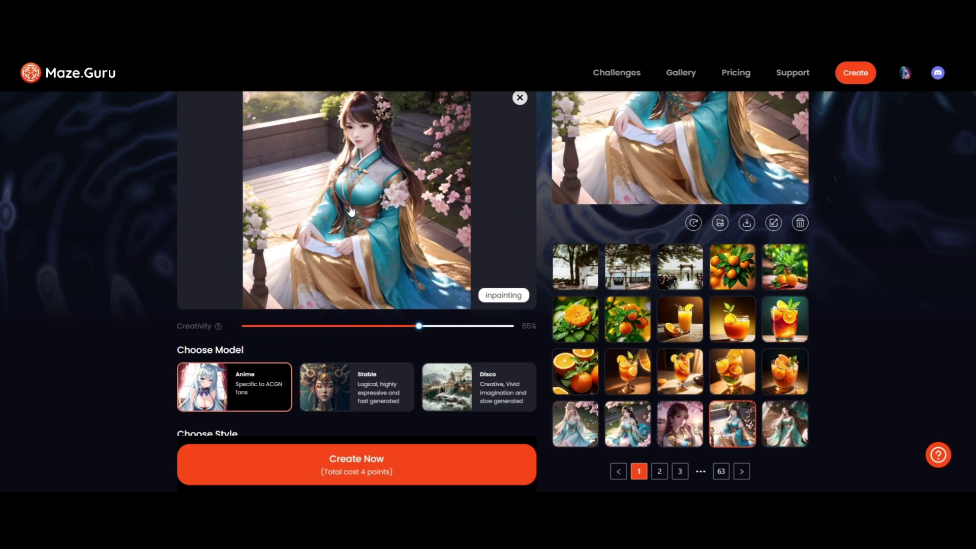
scroll(347, 216, down, 1)
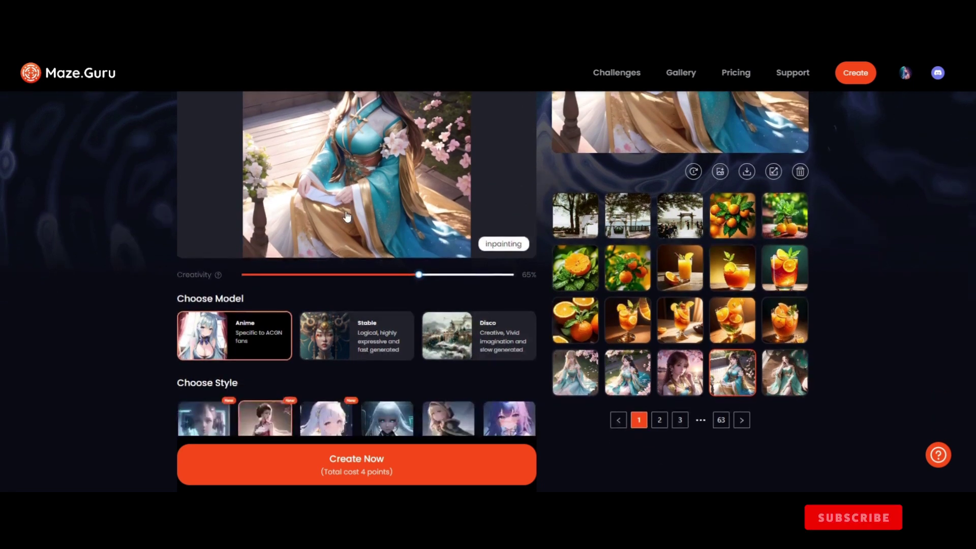
scroll(255, 342, down, 2)
mouse_move(265, 338)
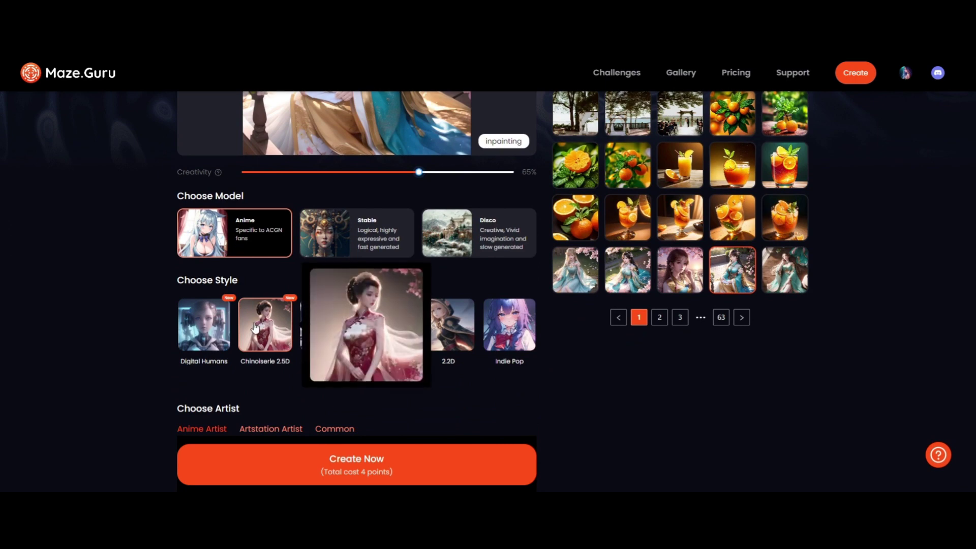
scroll(258, 329, down, 4)
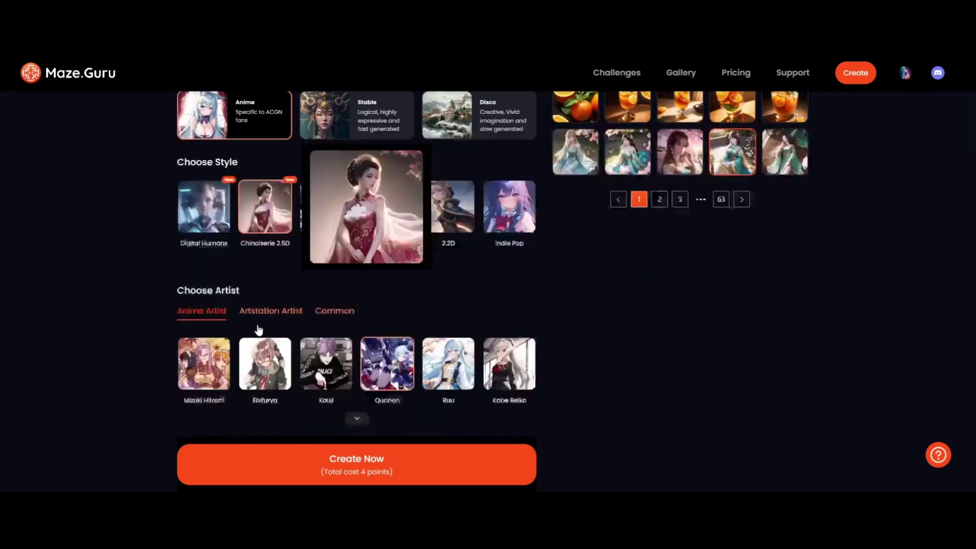
mouse_move(452, 299)
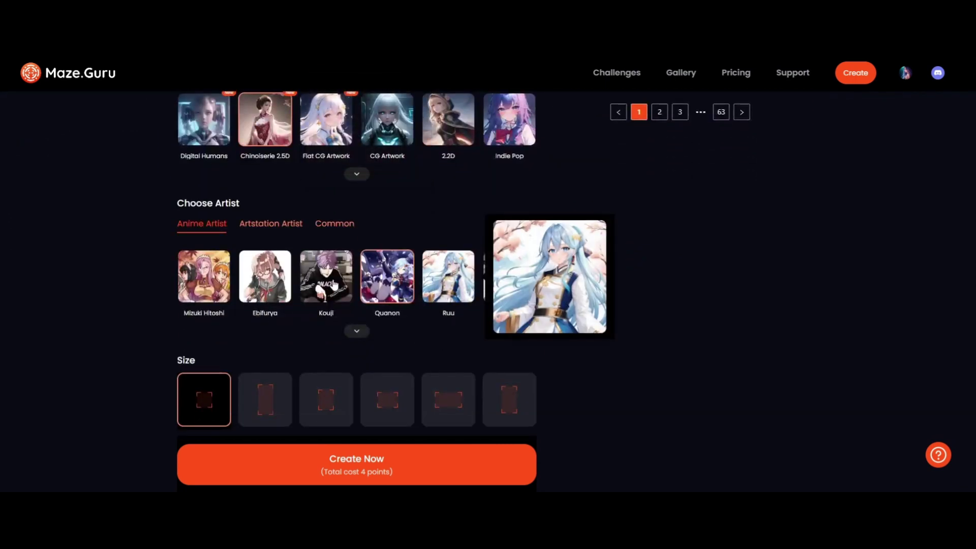
click(461, 292)
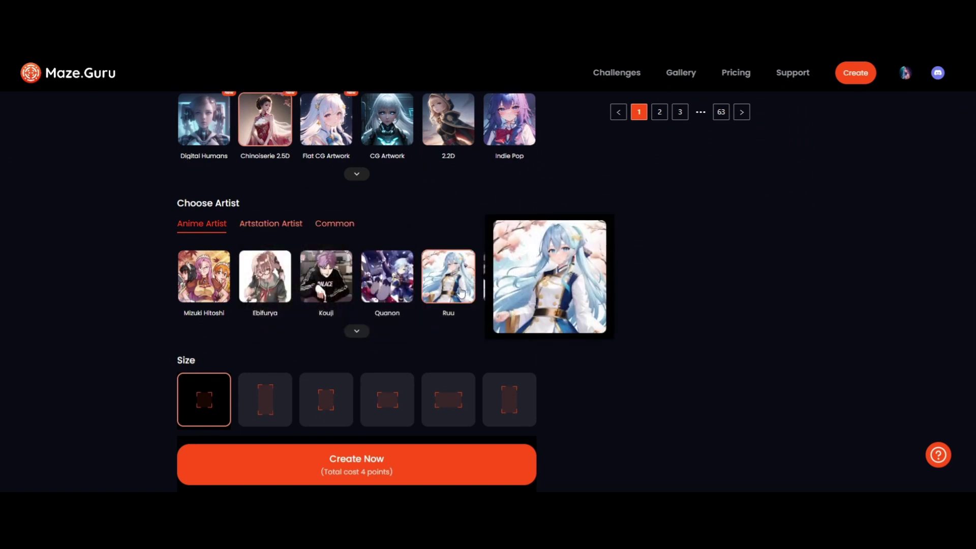
Start generating four 1:1 images from the prompt and seed for 4 points
scroll(449, 343, down, 3)
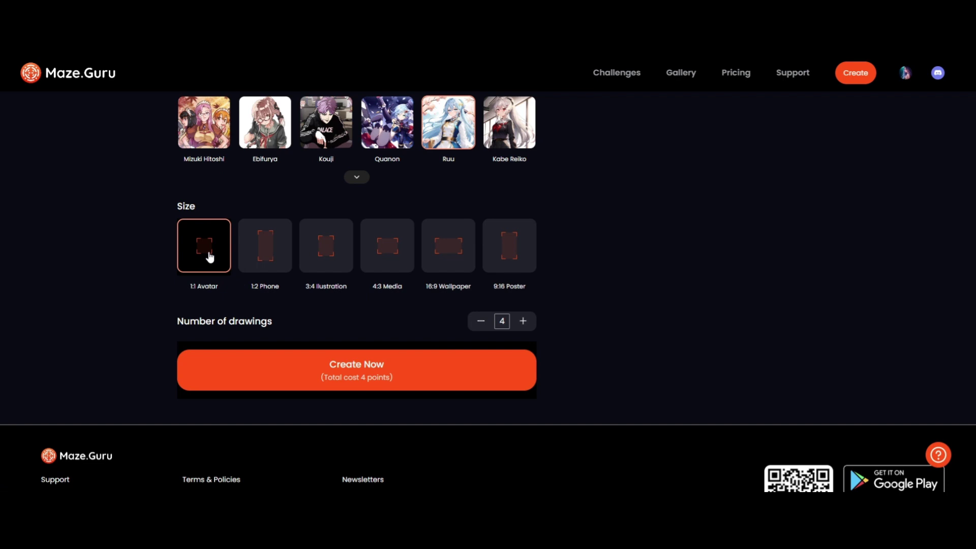
scroll(349, 319, down, 1)
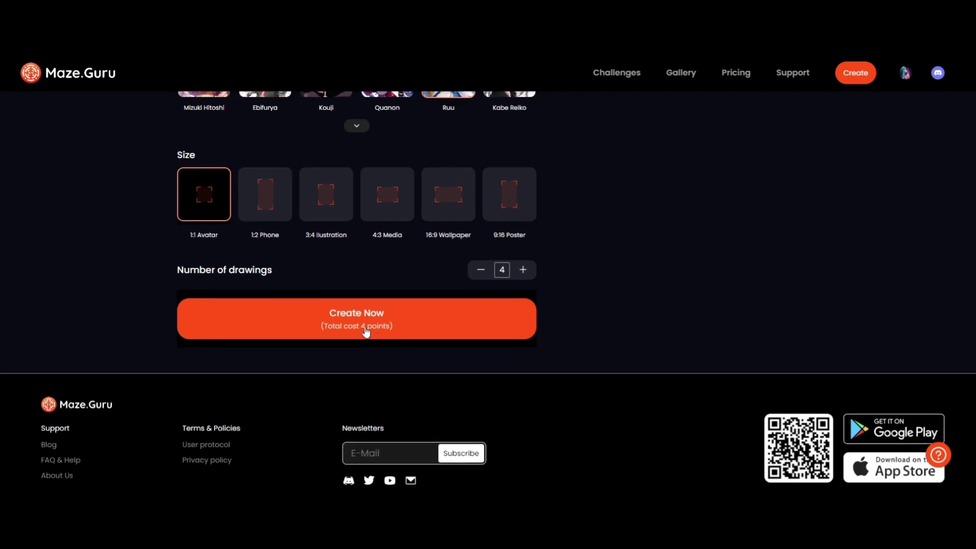
click(365, 331)
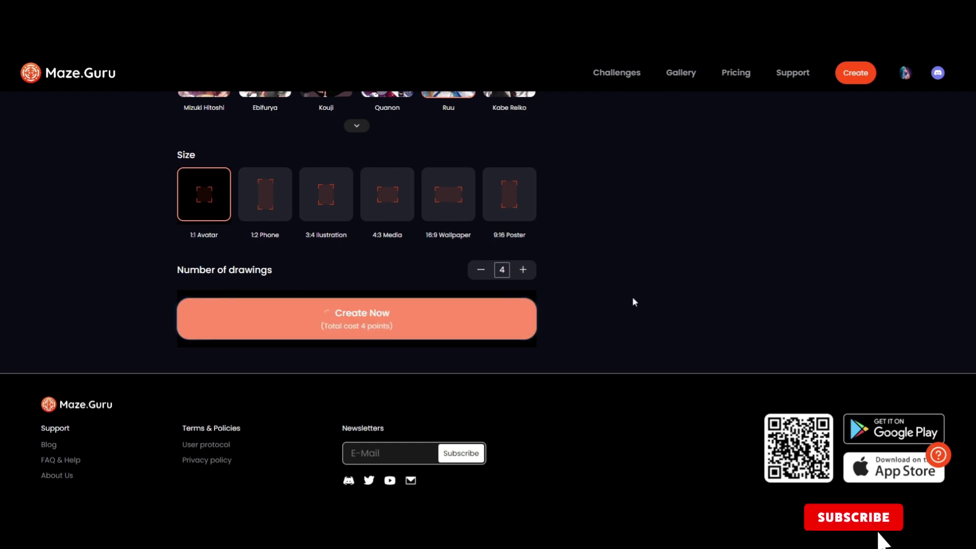
Preview the second, third and fourth generated portraits at full size, then the first again
scroll(632, 300, up, 4)
scroll(634, 302, up, 5)
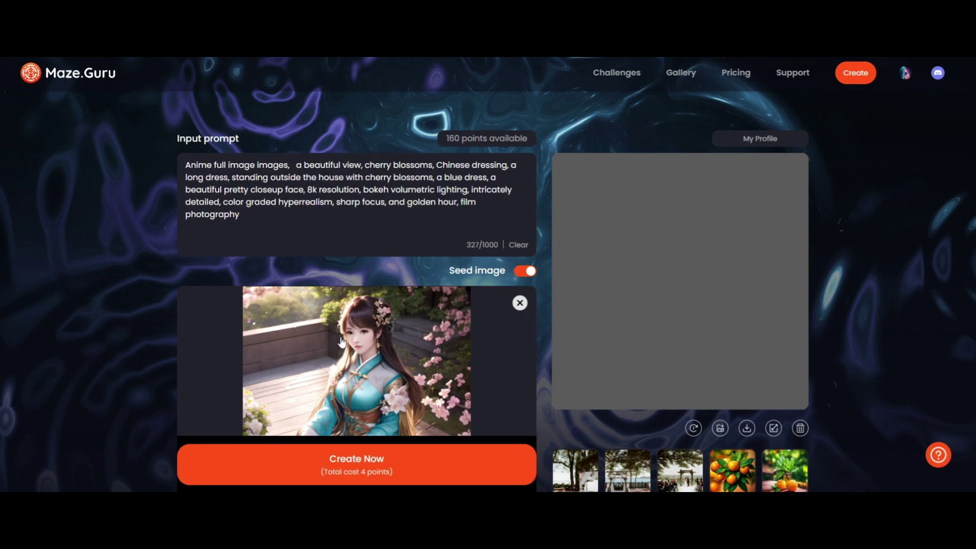
scroll(620, 349, down, 1)
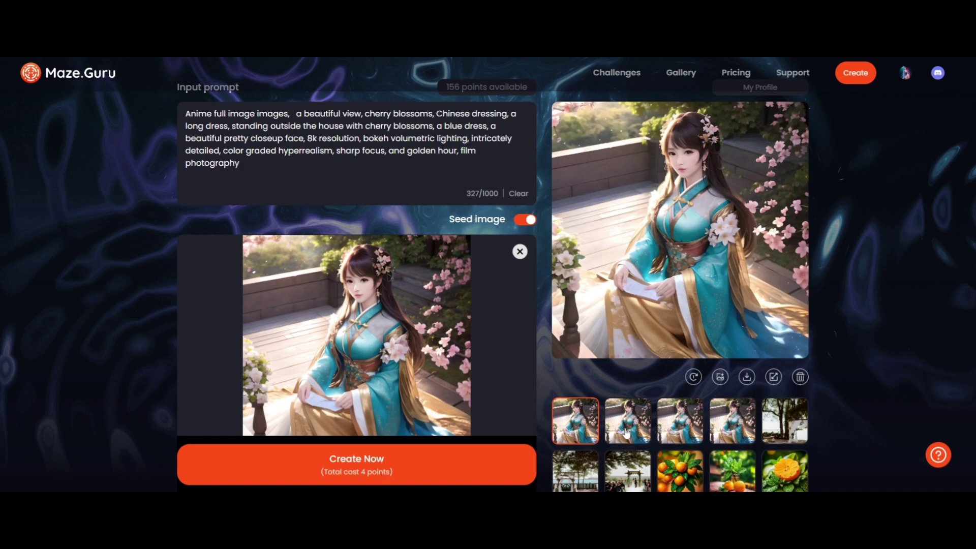
click(627, 434)
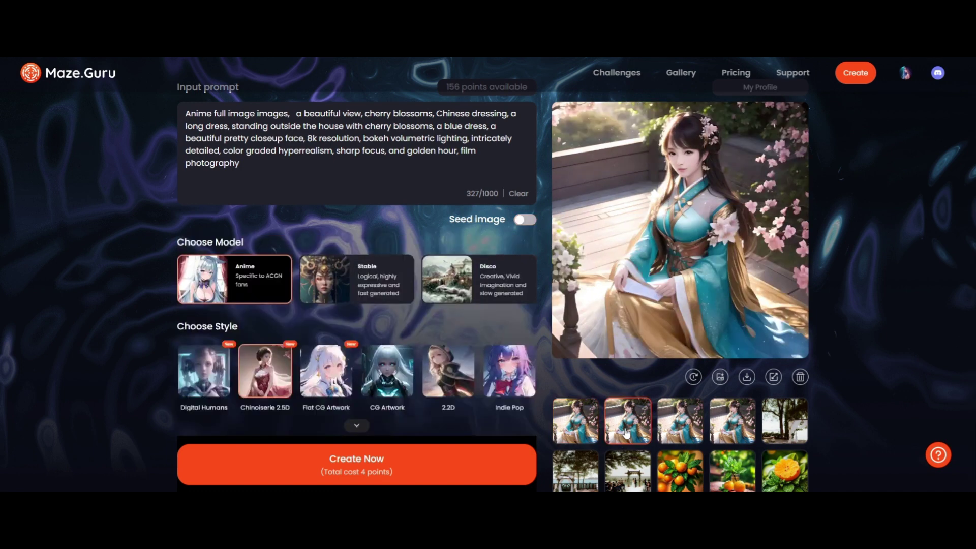
click(691, 437)
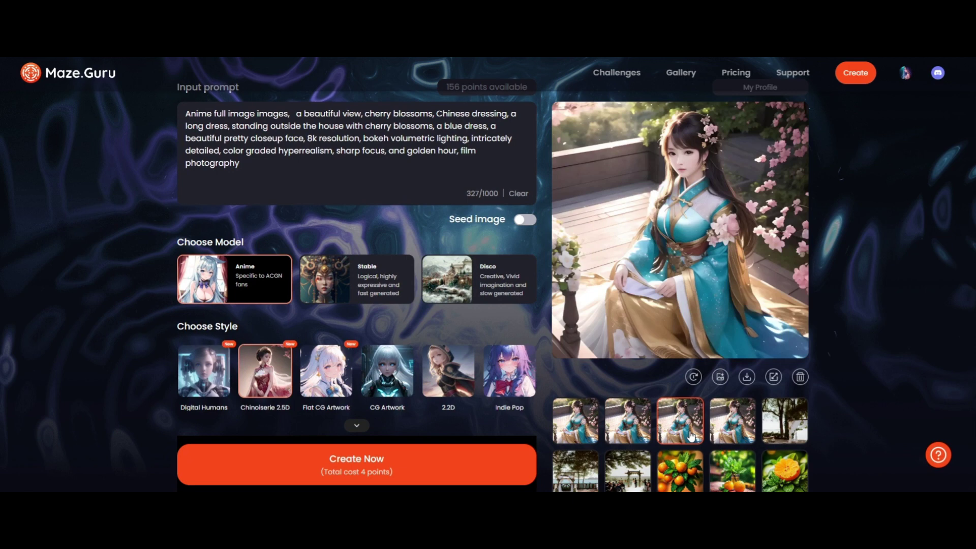
click(739, 428)
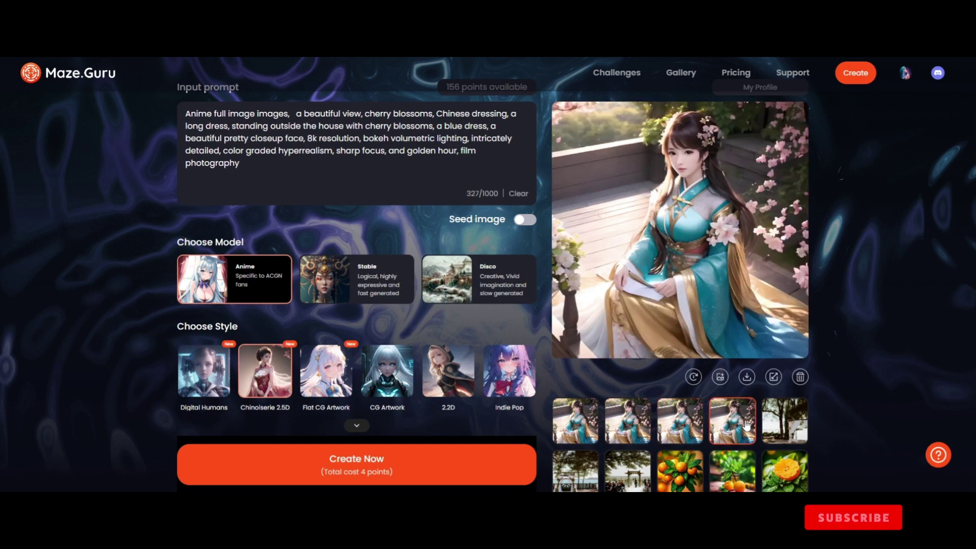
click(591, 443)
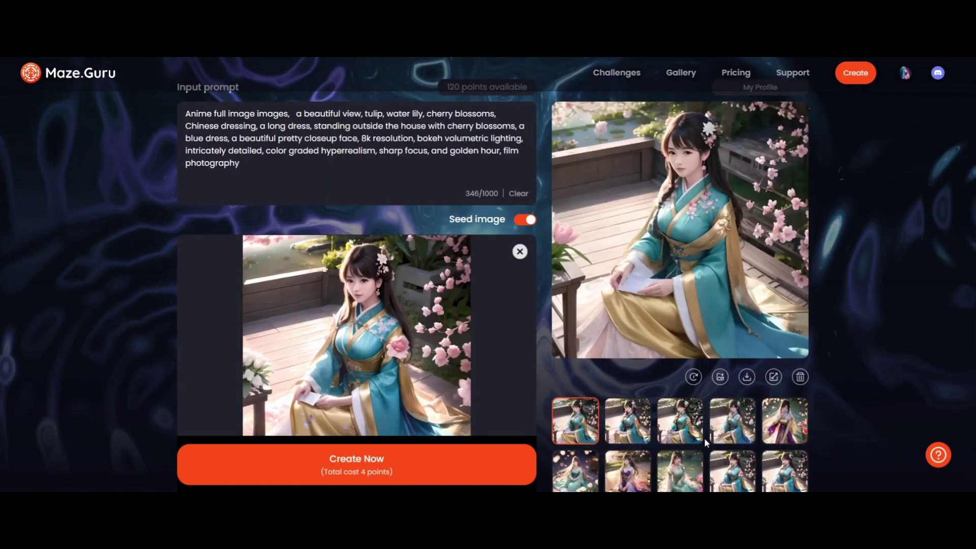
Turn off the seed image and preview two of the generated variations
click(628, 432)
click(676, 436)
click(732, 433)
Show the first and second variations from the new results grid at full size
scroll(664, 418, down, 3)
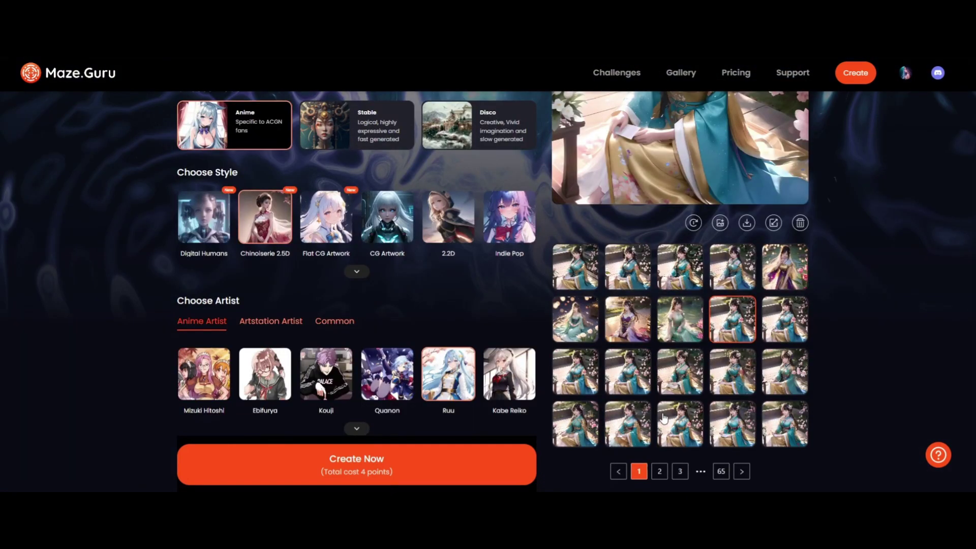
scroll(663, 417, down, 1)
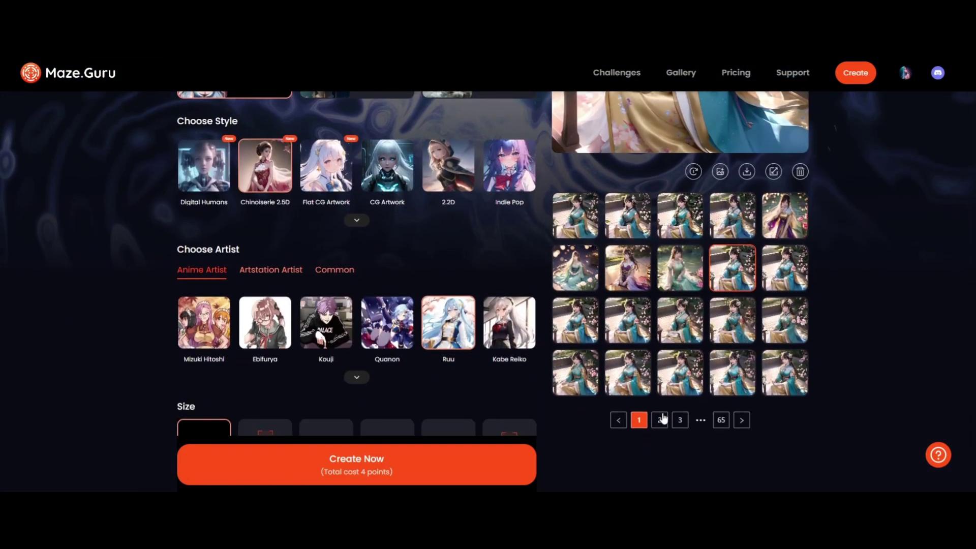
click(580, 230)
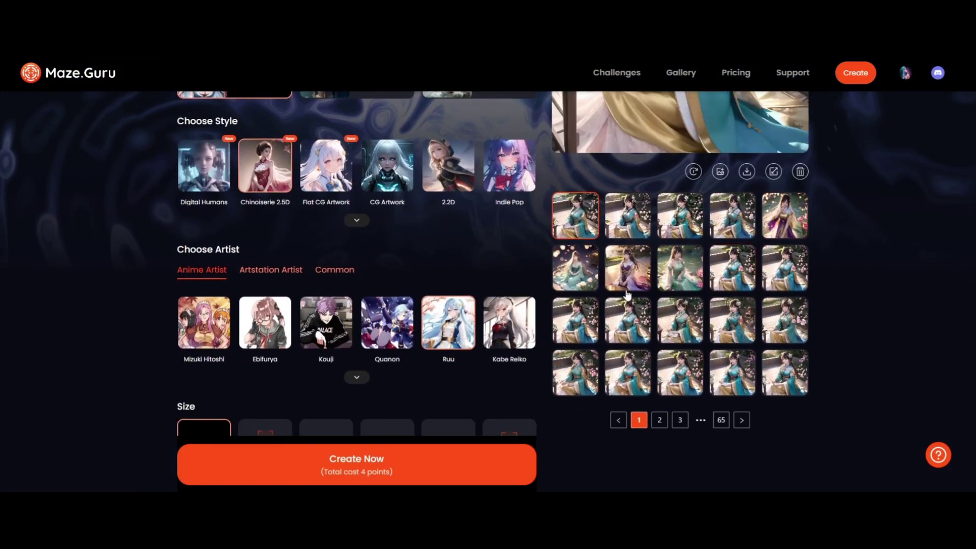
scroll(630, 298, up, 2)
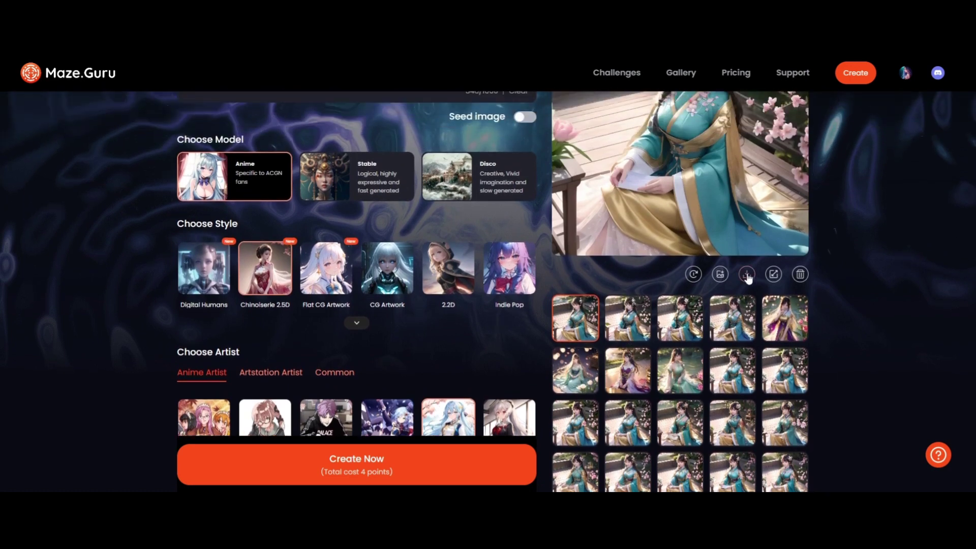
click(630, 327)
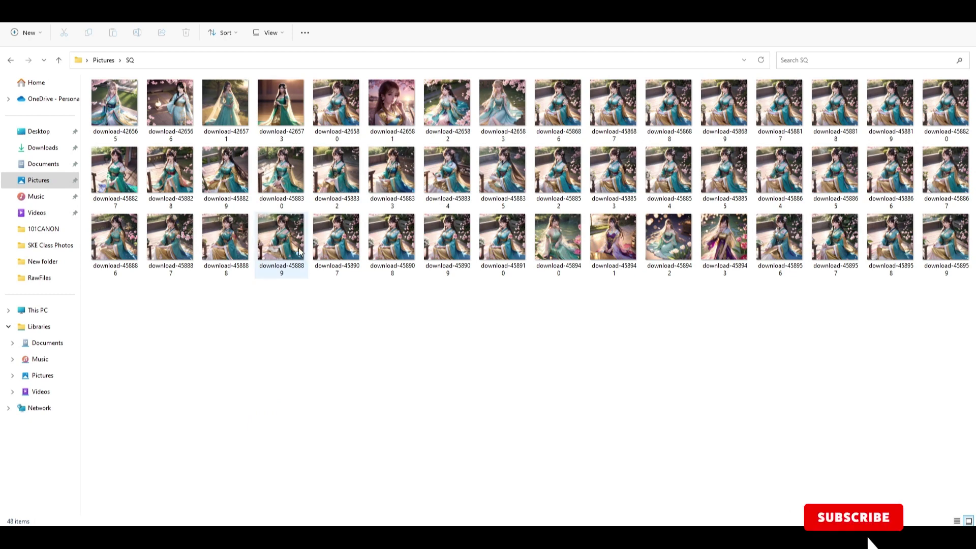
Select one of the downloaded portraits in the Pictures > SQ folder
click(392, 239)
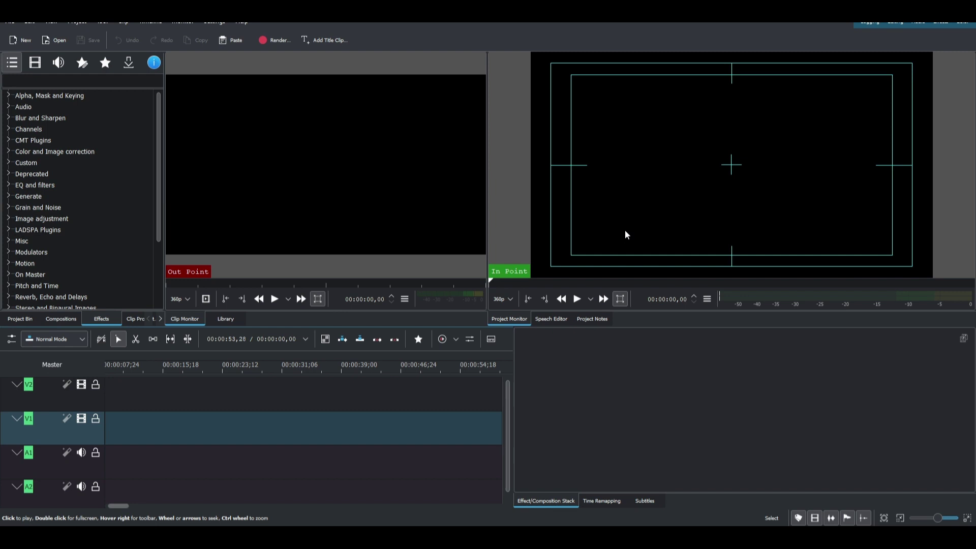
Switch the project profile to Custom > Square 1080p 60 fps and confirm the change
click(80, 25)
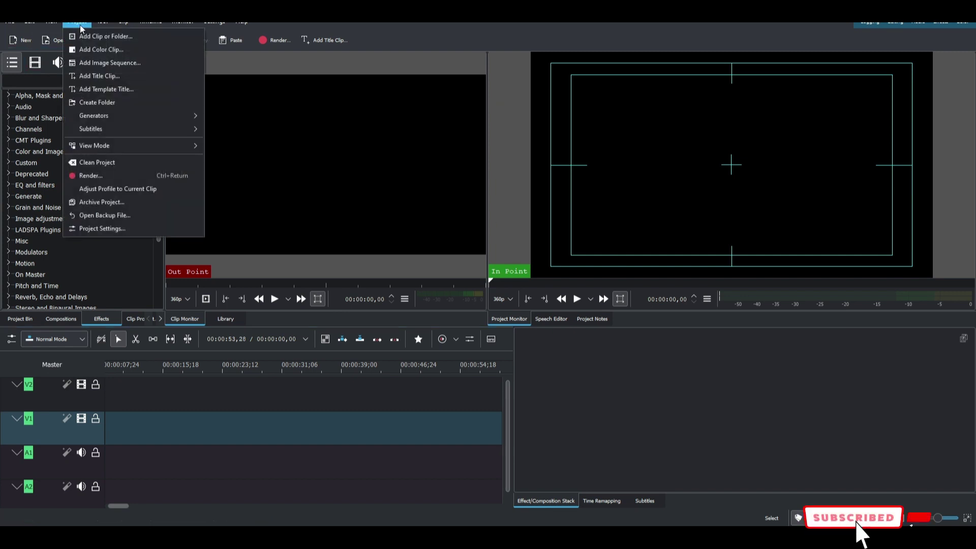
click(112, 228)
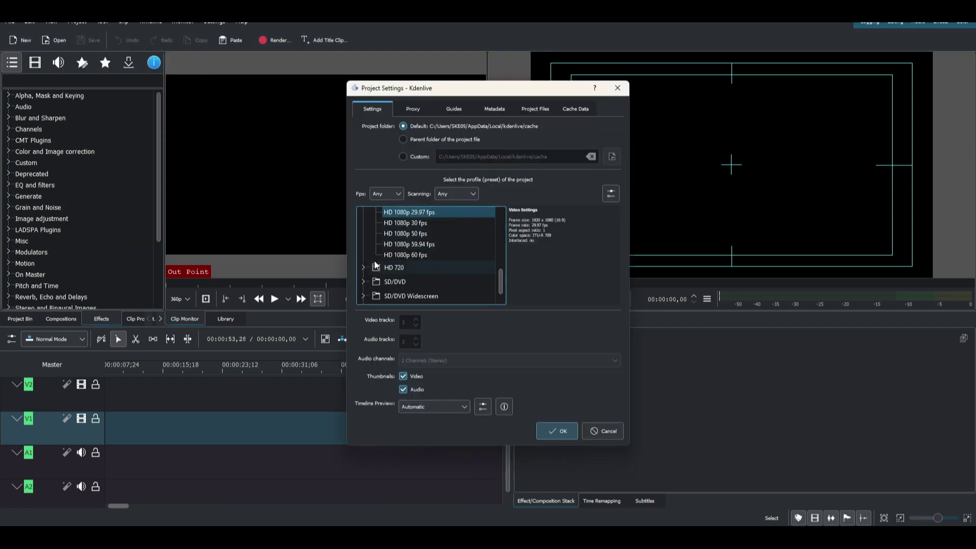
scroll(374, 261, down, 1)
click(365, 288)
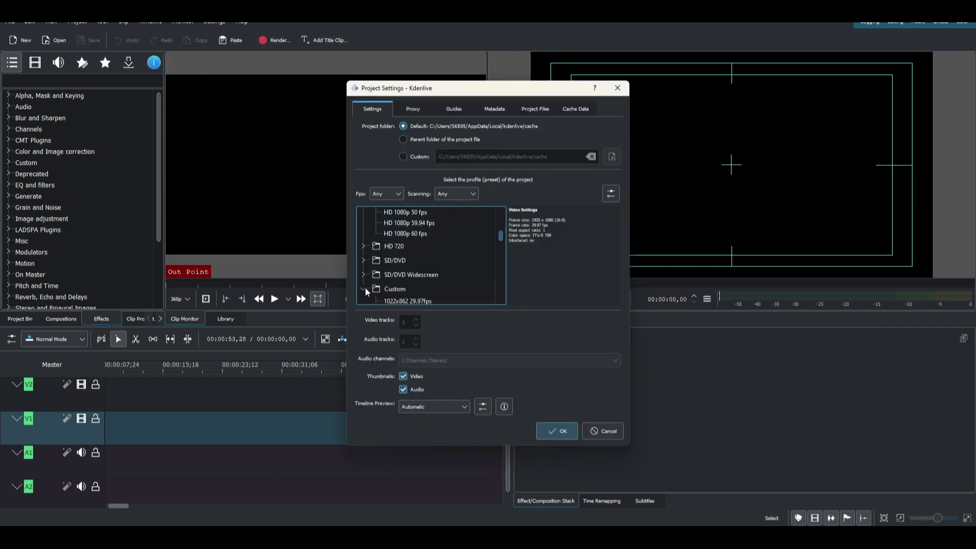
scroll(365, 287, down, 4)
scroll(365, 287, down, 3)
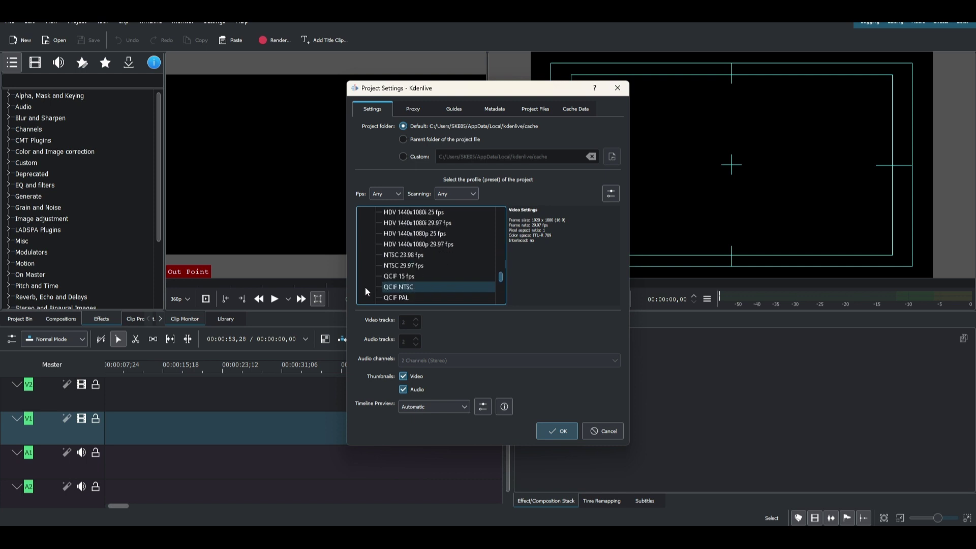
scroll(365, 291, down, 1)
scroll(365, 287, up, 1)
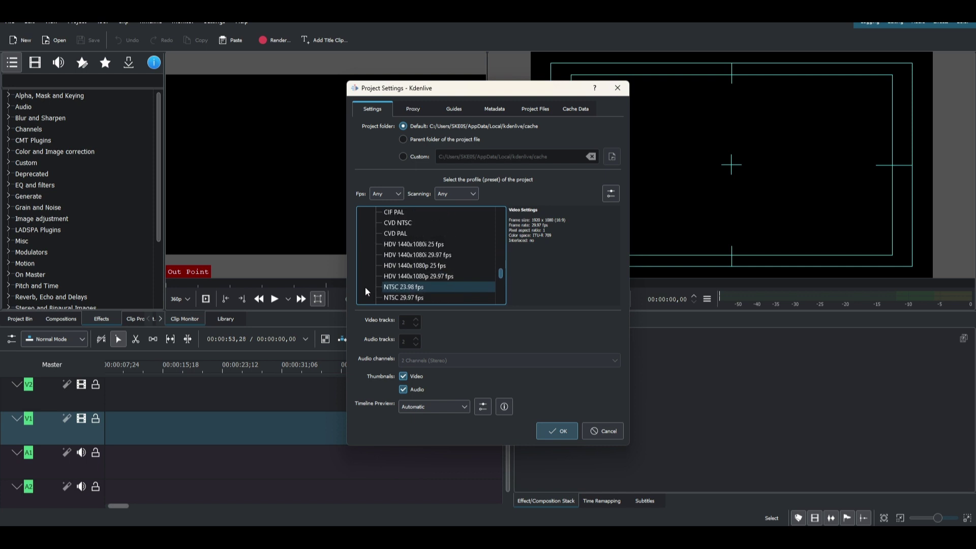
scroll(364, 286, down, 3)
scroll(365, 287, down, 2)
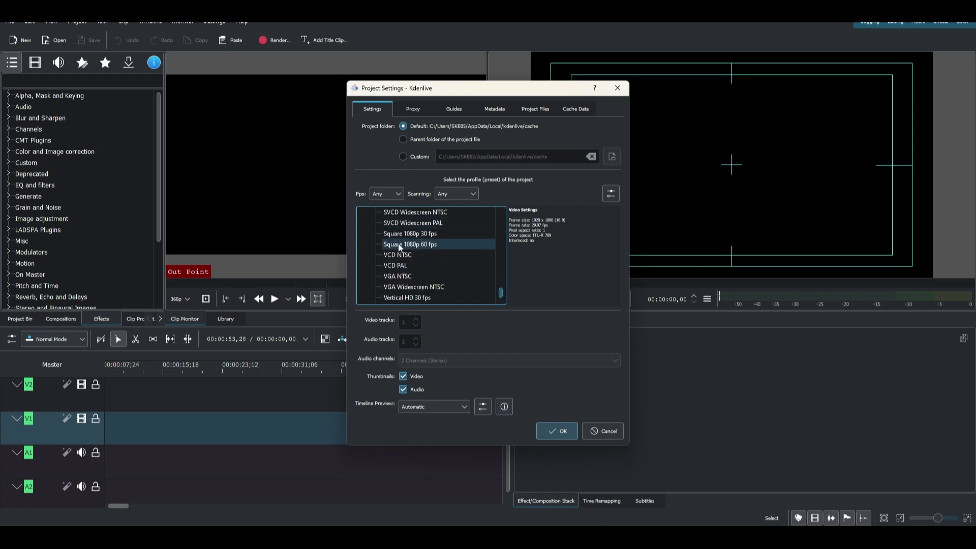
click(412, 245)
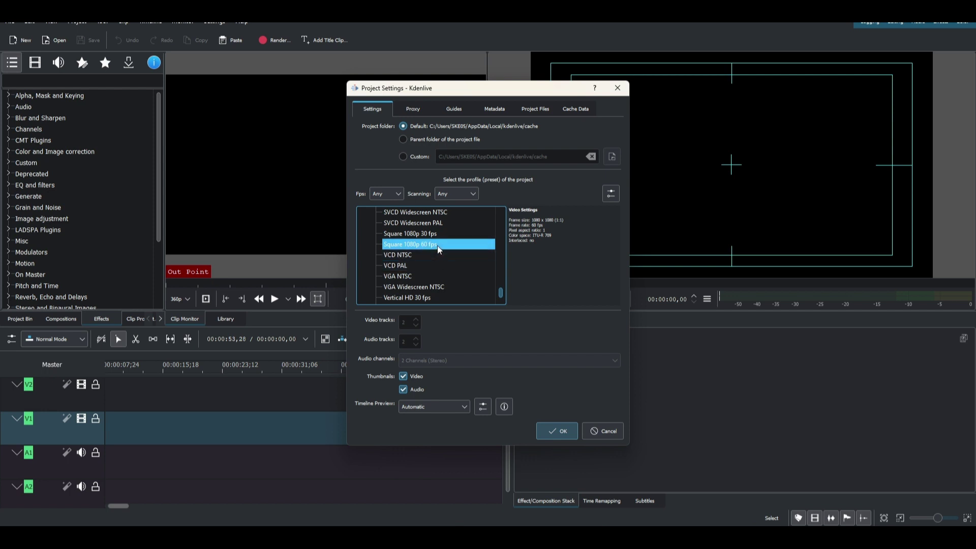
click(553, 431)
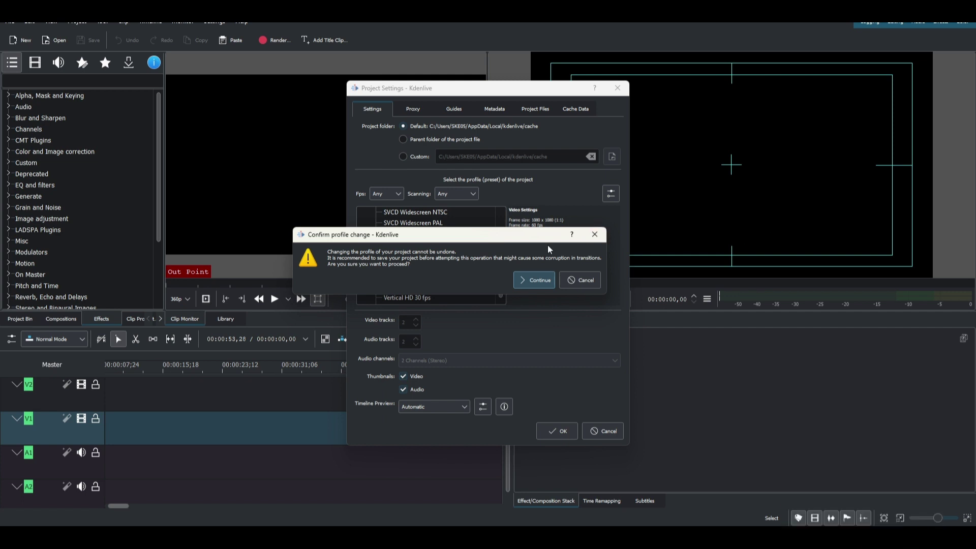
click(539, 280)
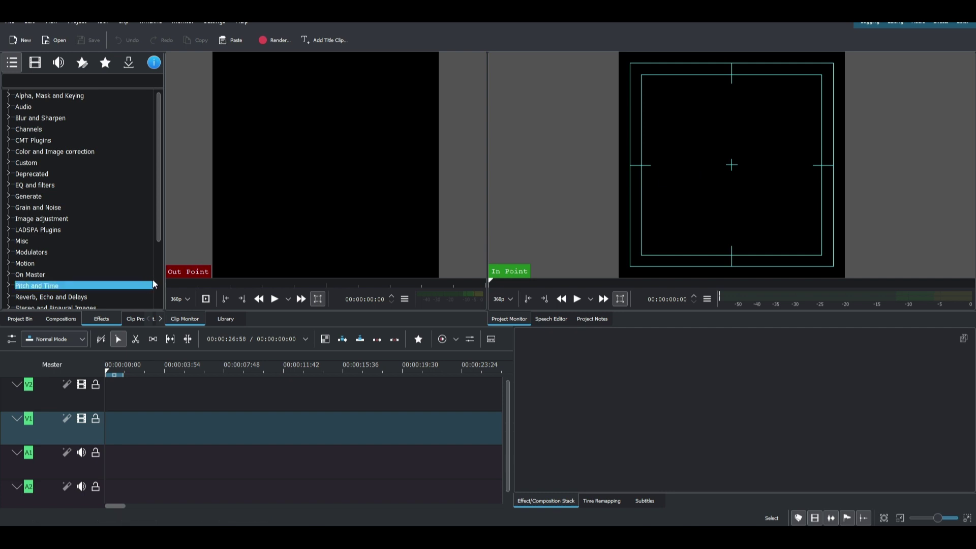
Start an Add Image Sequence import from the Project Bin's context menu, ready to set its folder
click(20, 319)
right_click(50, 120)
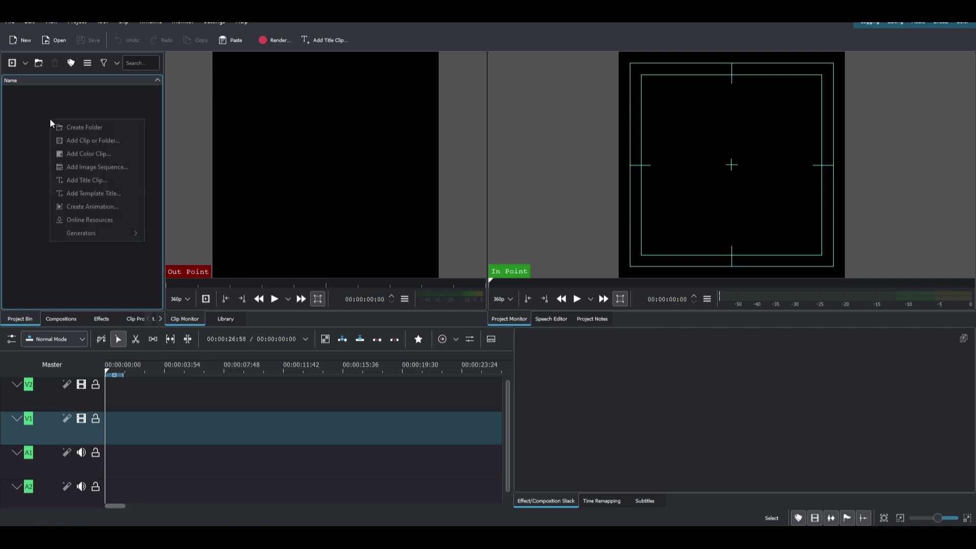
click(71, 166)
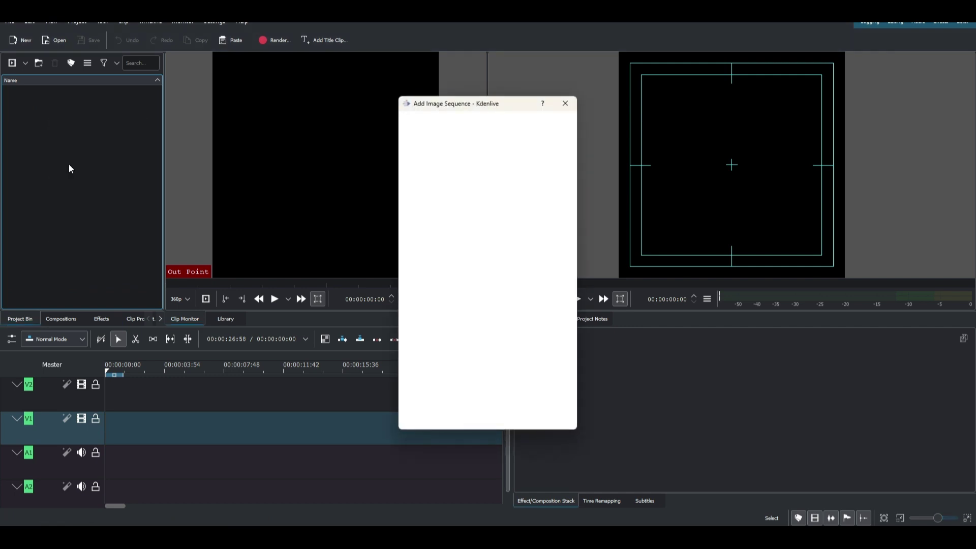
drag(424, 105, 420, 80)
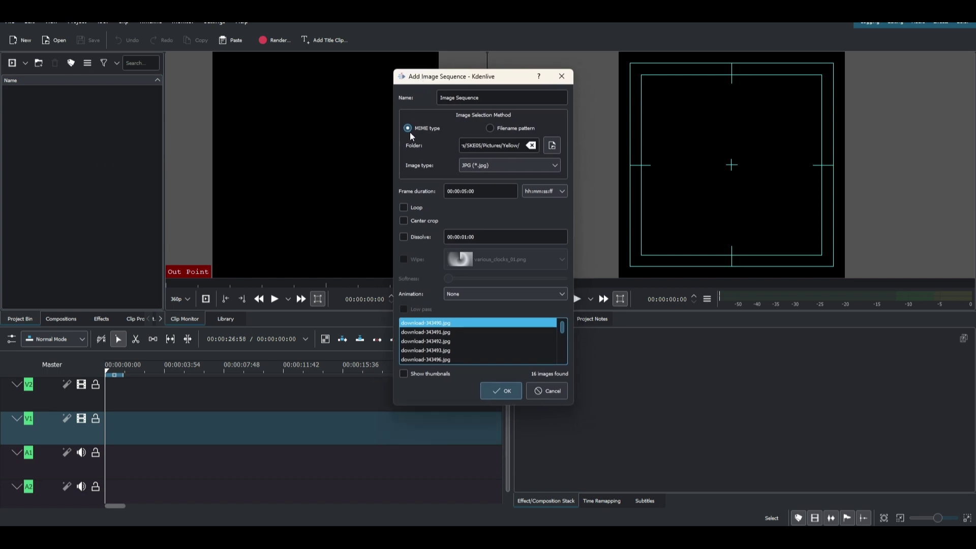
click(505, 151)
Point the image sequence at the Pictures/SQ folder, which finds 48 images
click(551, 146)
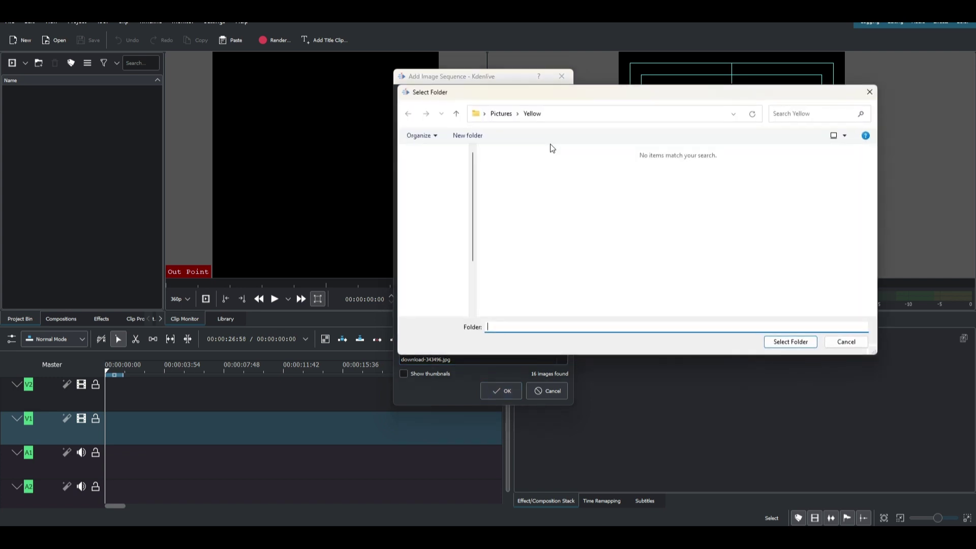
click(436, 233)
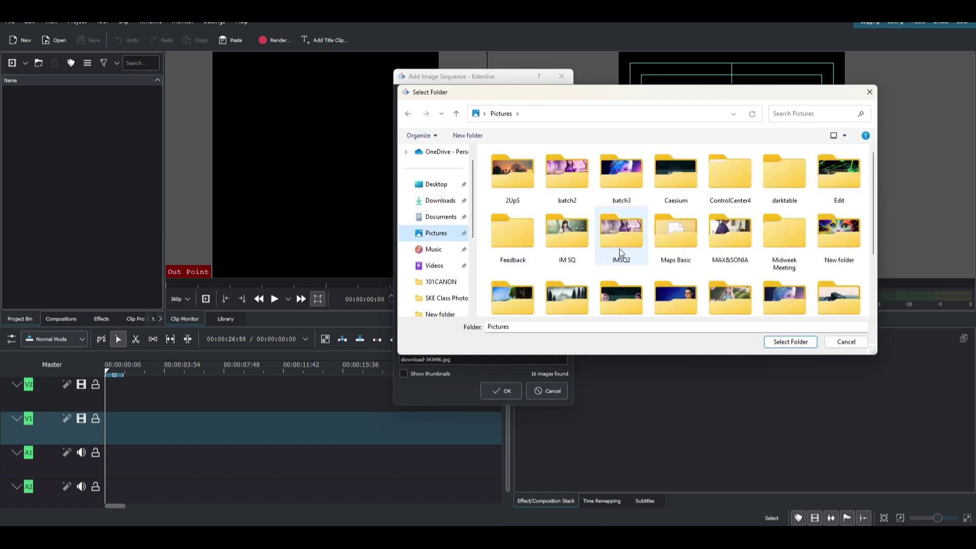
scroll(619, 249, down, 1)
click(731, 286)
double_click(730, 287)
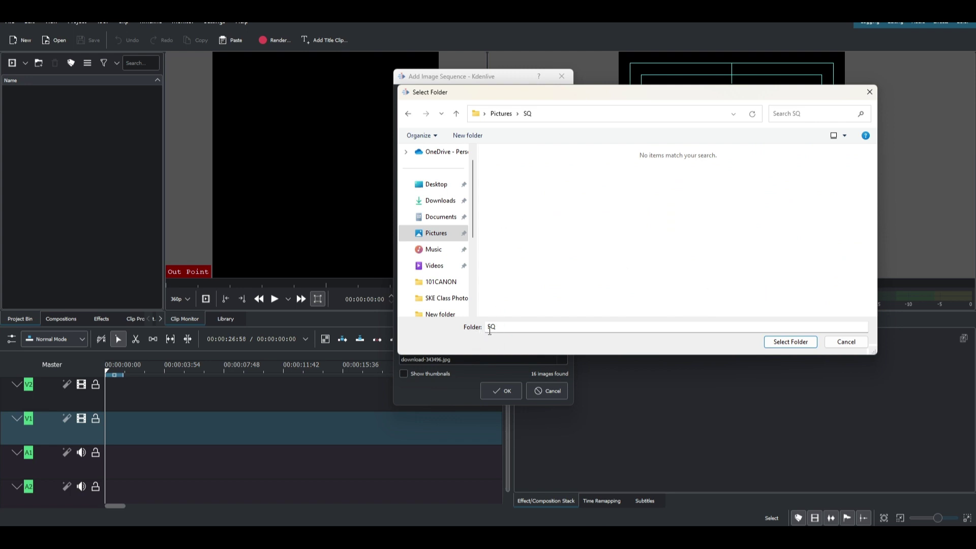
click(790, 342)
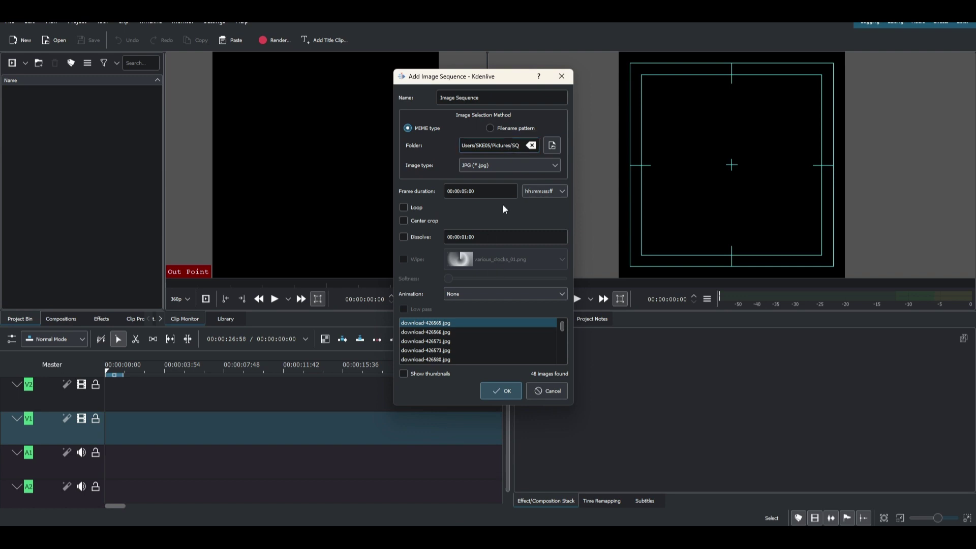
Create the JPG image sequence clip with a 00:00:00:10 frame duration and no animation
click(428, 323)
click(553, 166)
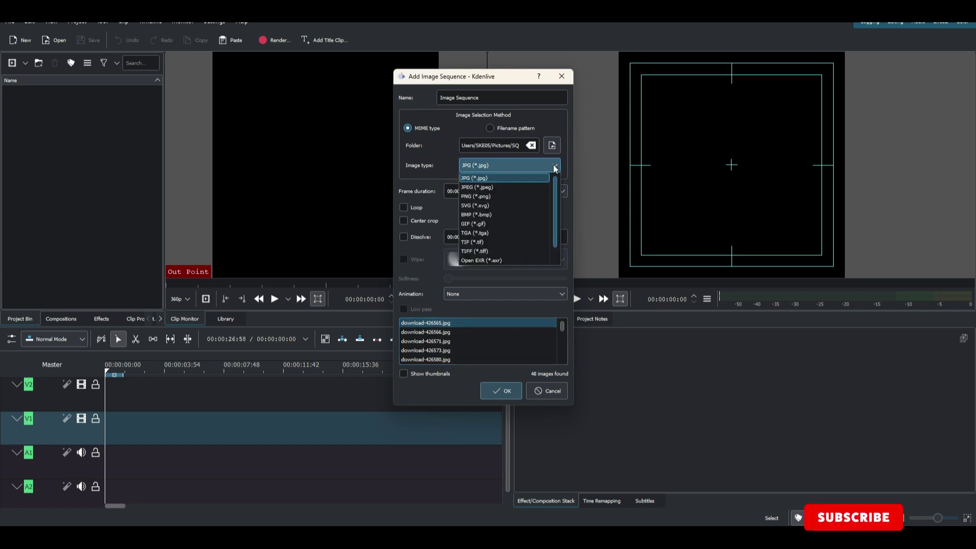
click(473, 178)
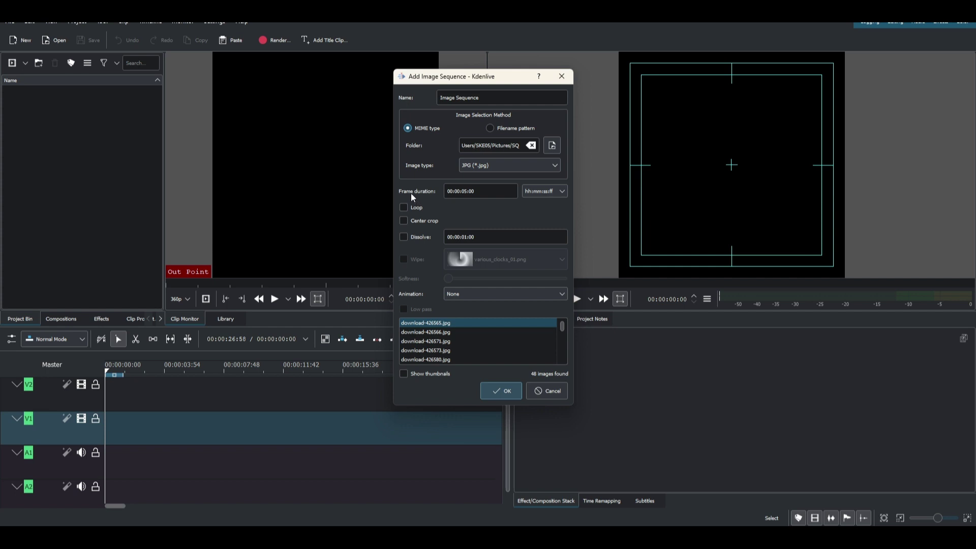
click(462, 193)
text(1)
click(496, 294)
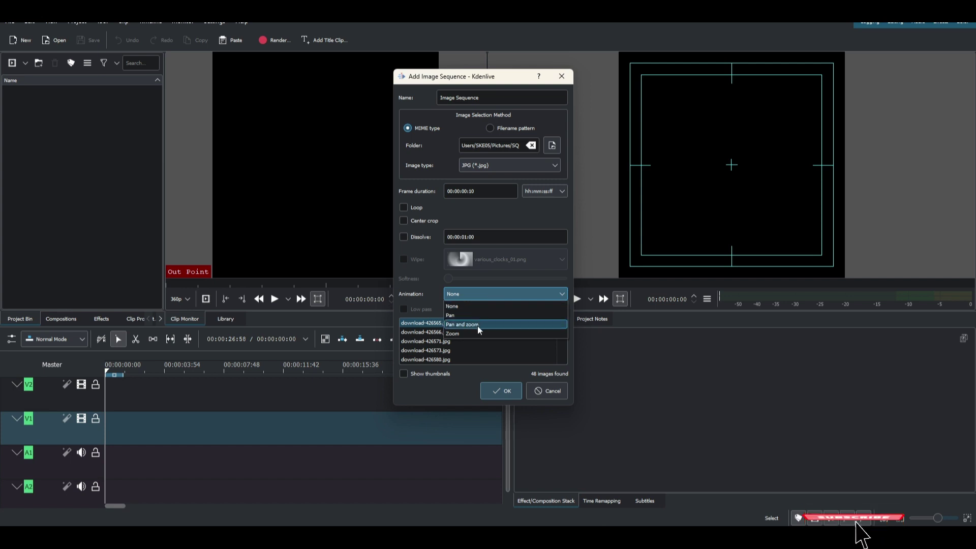
click(432, 294)
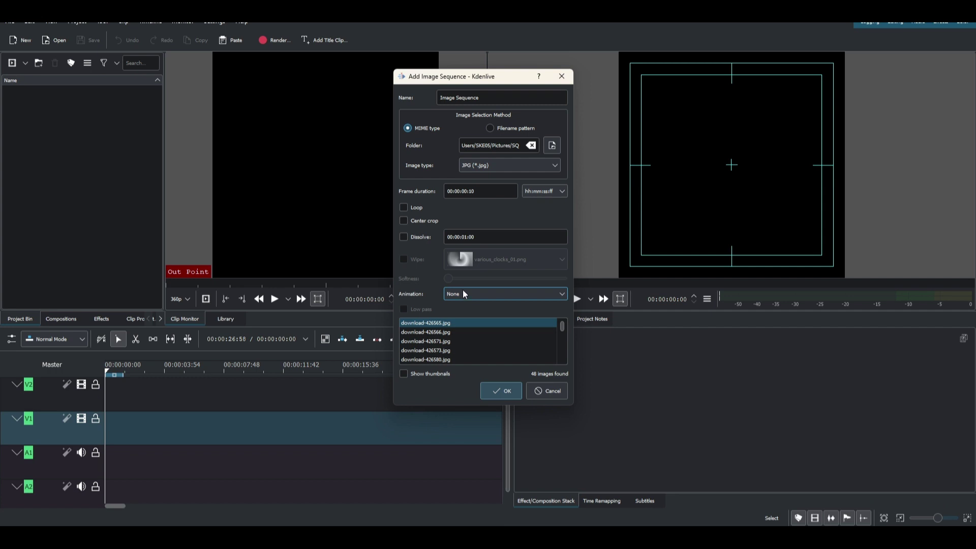
click(492, 389)
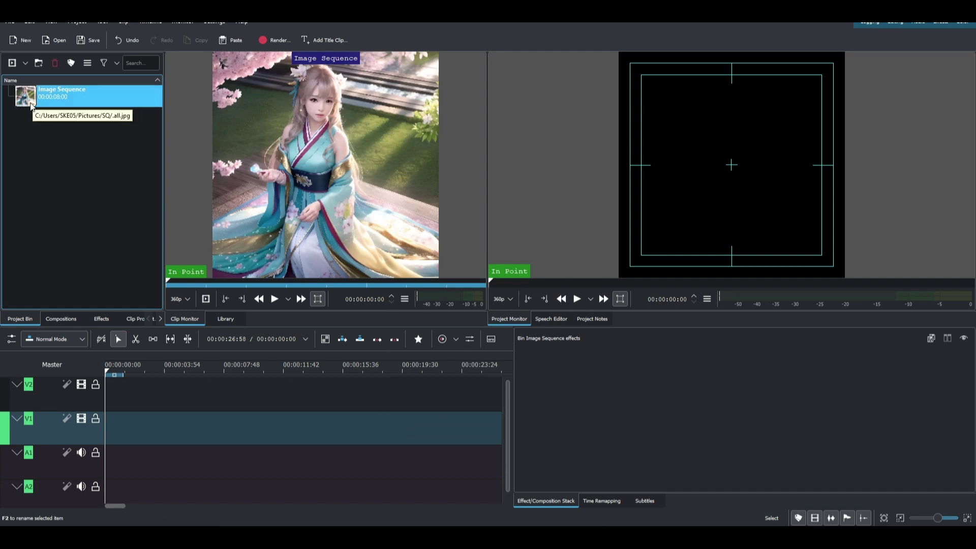
Place the Image Sequence clip on V1, preview it, and trim its start down to 00:00:06:52
drag(30, 104, 99, 435)
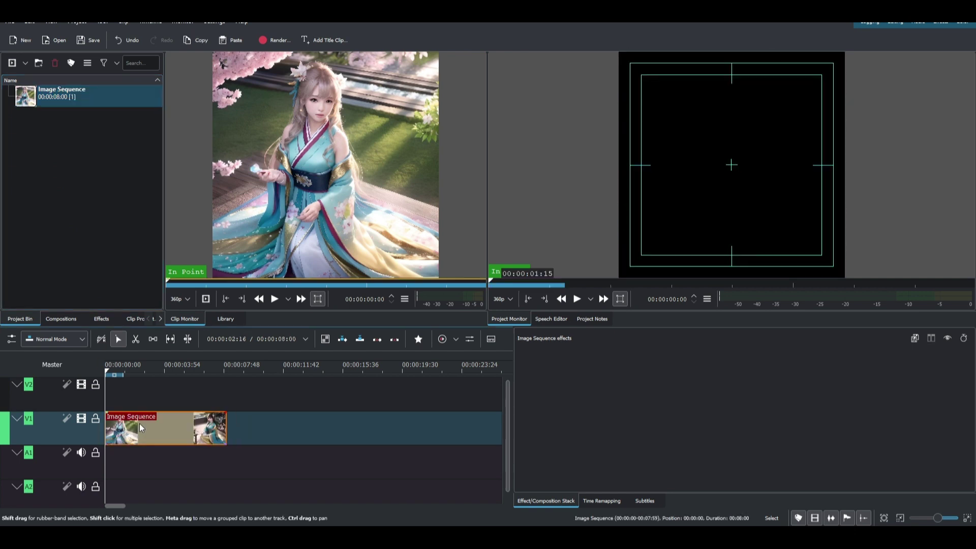
click(791, 204)
drag(170, 369, 130, 395)
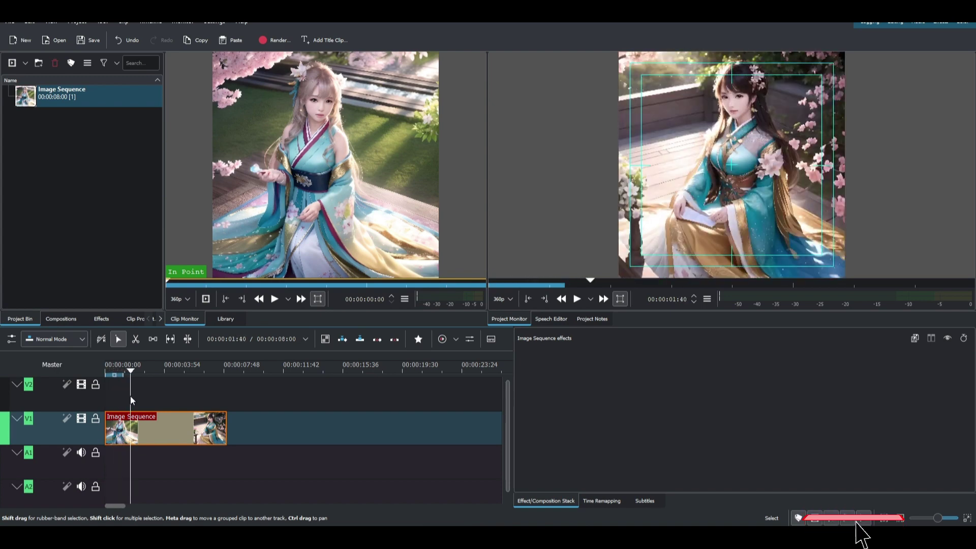
drag(130, 395, 135, 396)
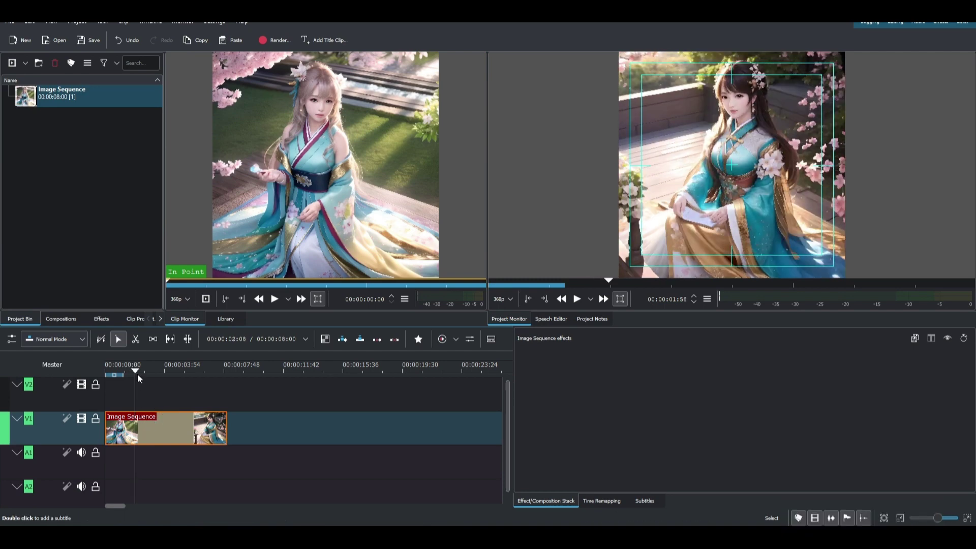
drag(137, 371, 122, 383)
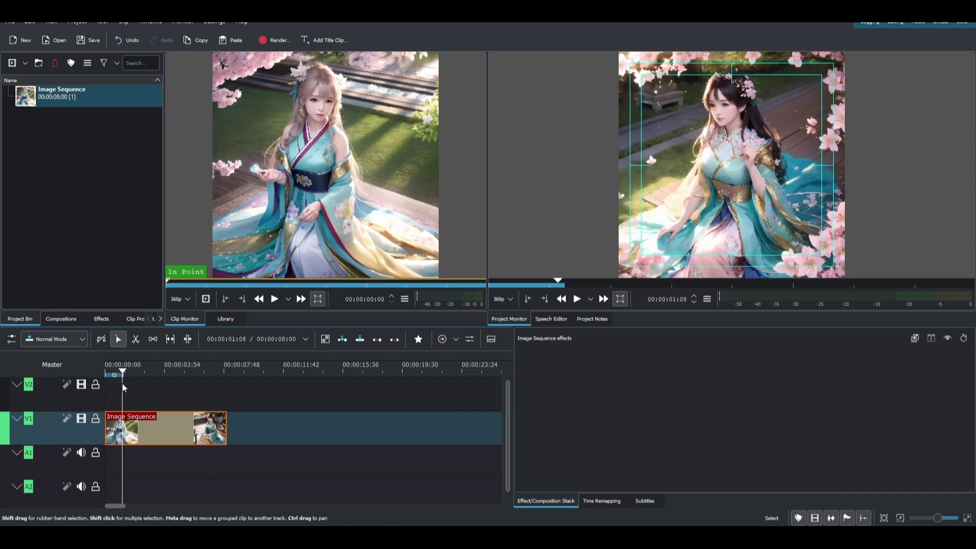
drag(107, 429, 132, 430)
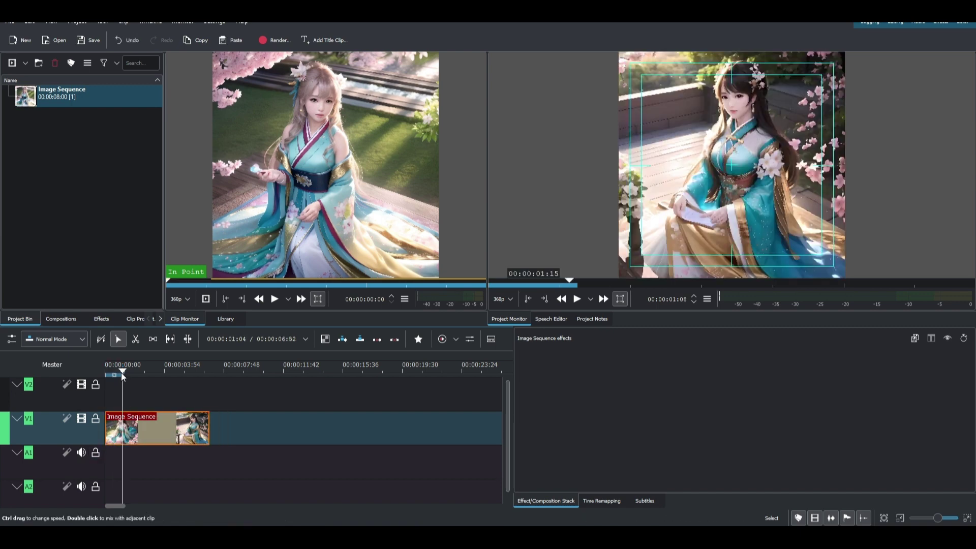
click(145, 429)
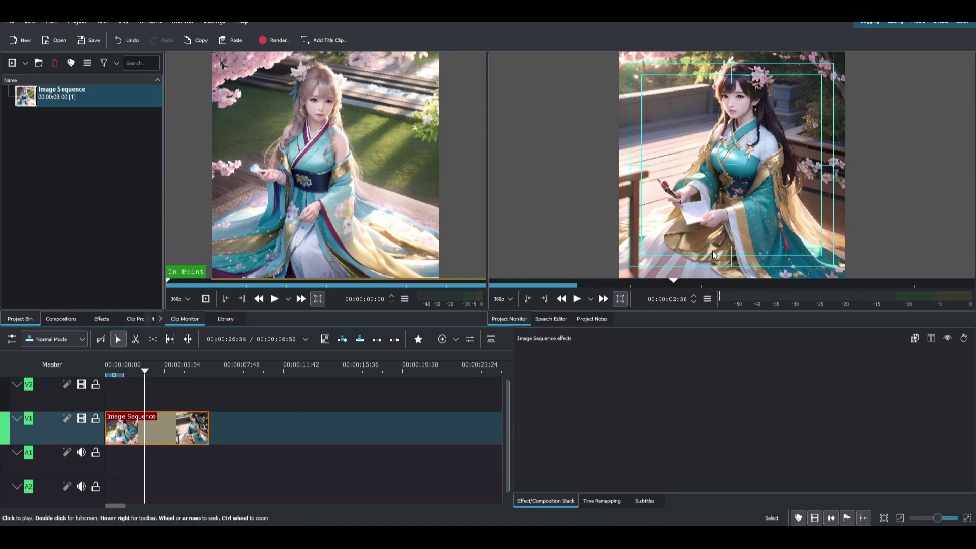
Apply the Lift/gamma/gain effect from Color and Image correction to the Image Sequence clip
click(100, 321)
click(61, 152)
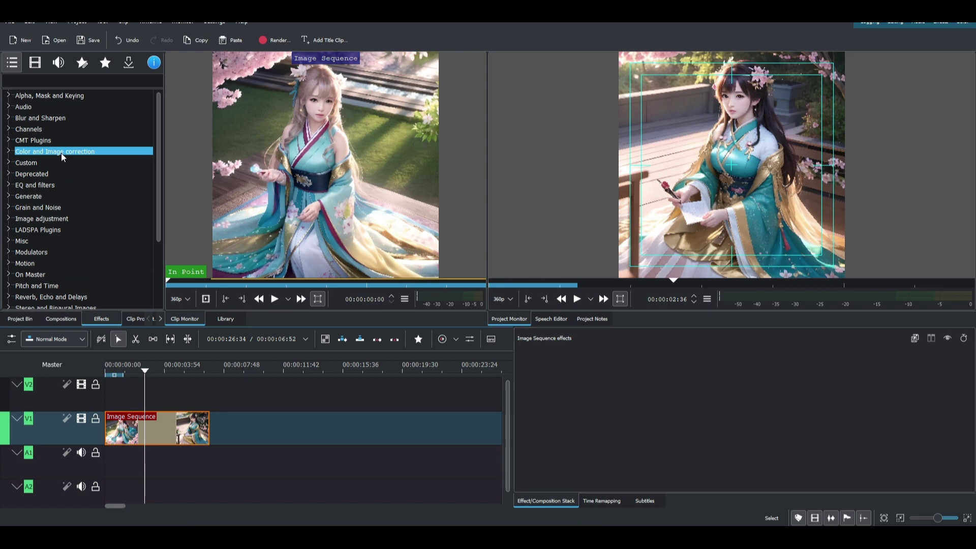
double_click(61, 153)
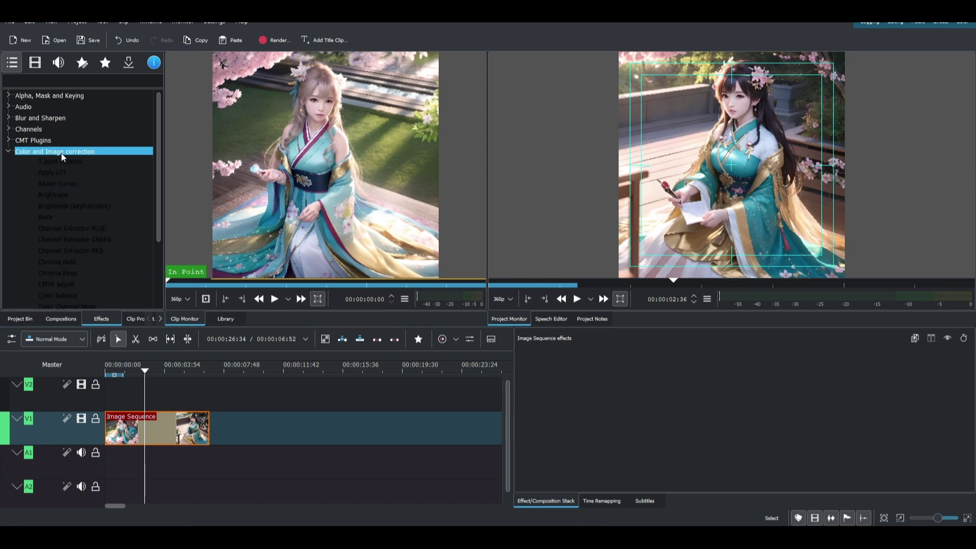
click(70, 182)
scroll(74, 194, down, 5)
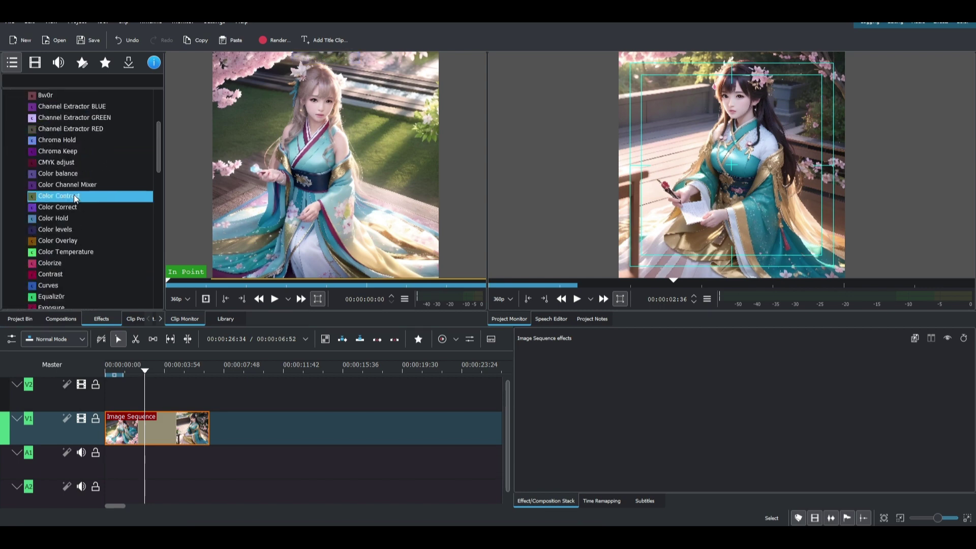
scroll(74, 194, down, 4)
drag(70, 238, 154, 427)
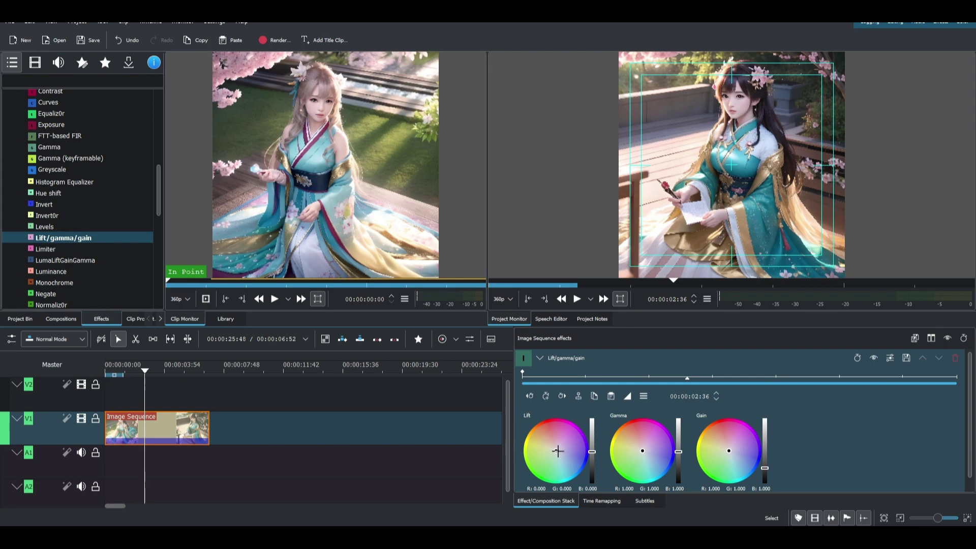
Lower the lift, raise blue gamma to 1.187, and set gain to 0.969
drag(556, 451, 567, 463)
click(648, 452)
drag(652, 454, 652, 454)
drag(764, 468, 765, 468)
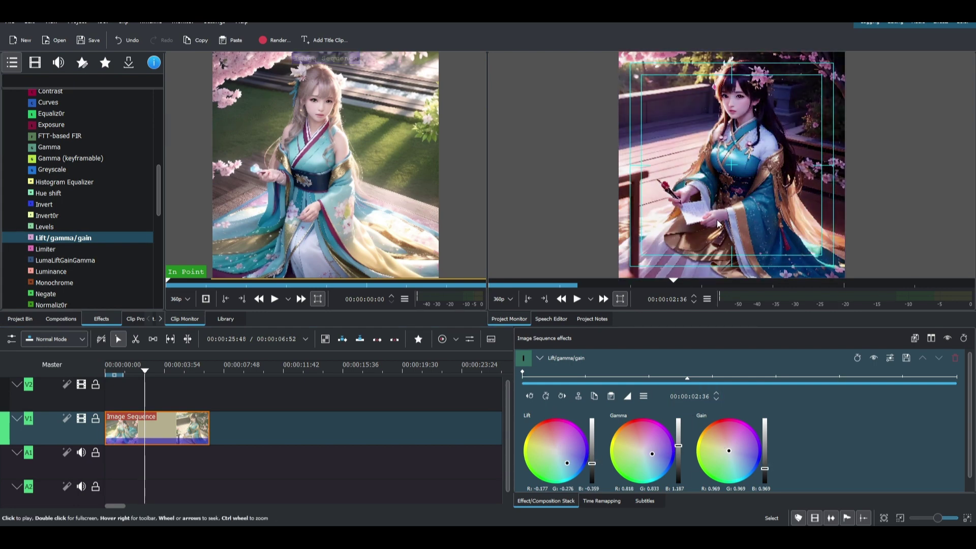
scroll(62, 224, up, 8)
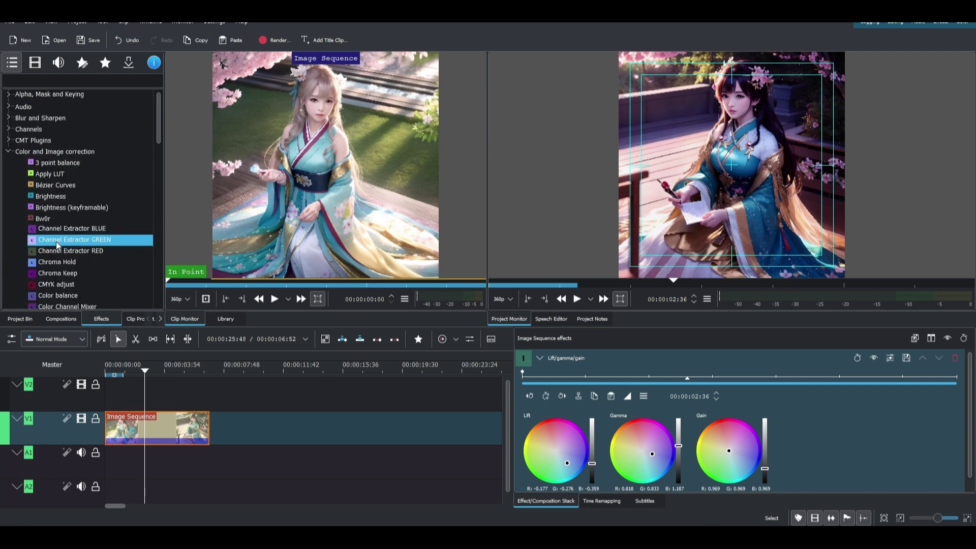
click(50, 174)
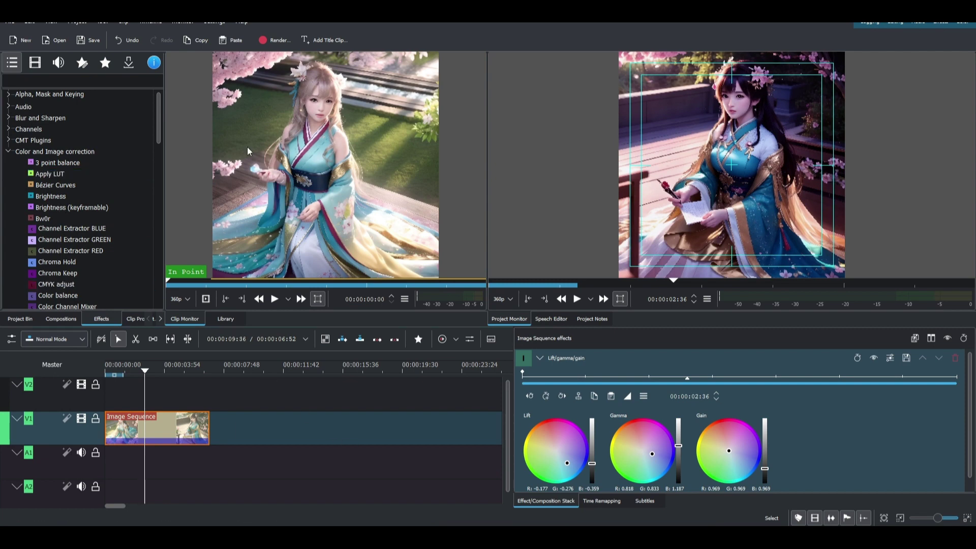
Render the full project to Render1.mp4 in Videos with the MP4-H265 (HEVC) preset
click(270, 40)
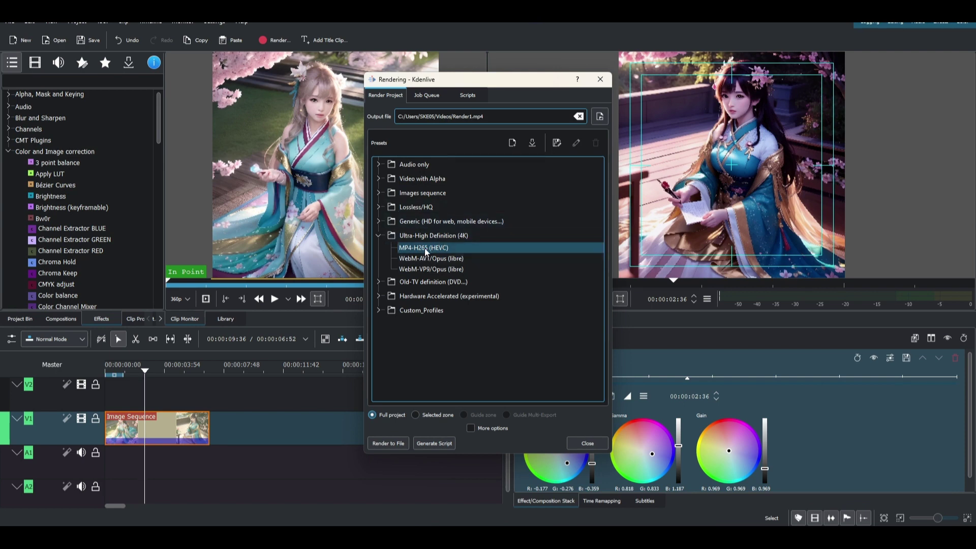
click(394, 444)
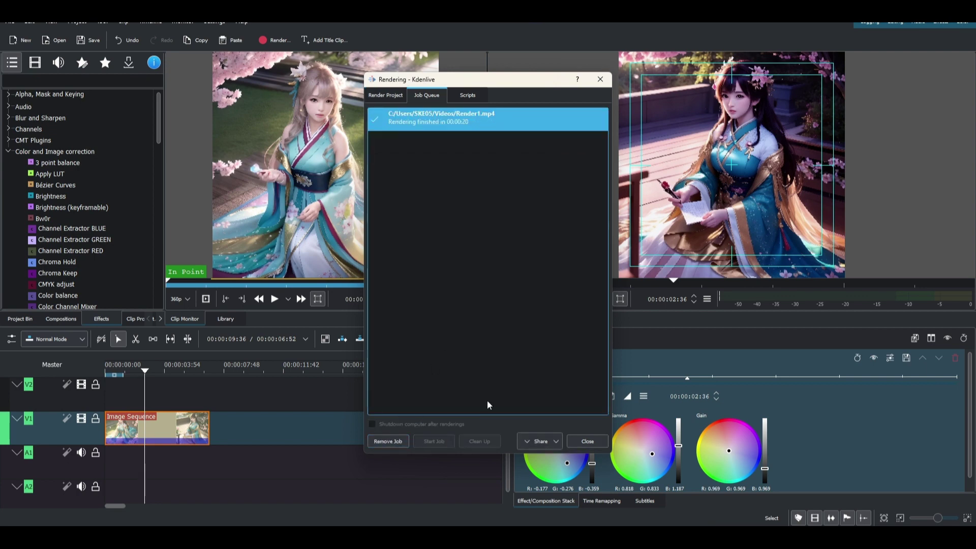